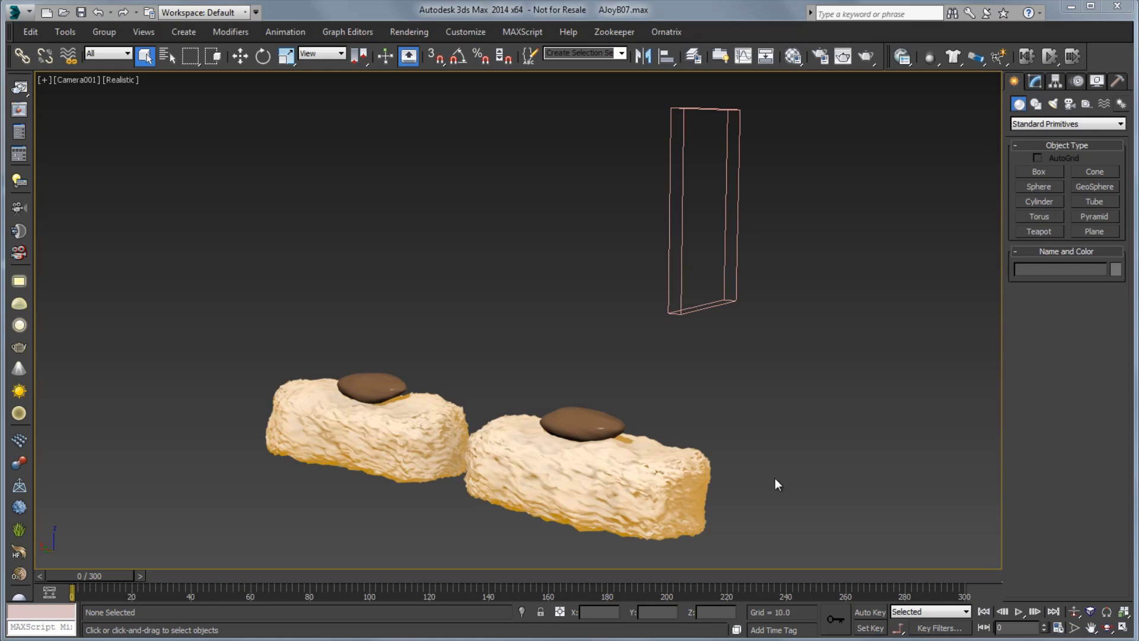
Step: In the top view, draw a PHXSimulator grid of about 84 by 32 cells around both cake pieces
{"action": "key", "text": "alt+w"}
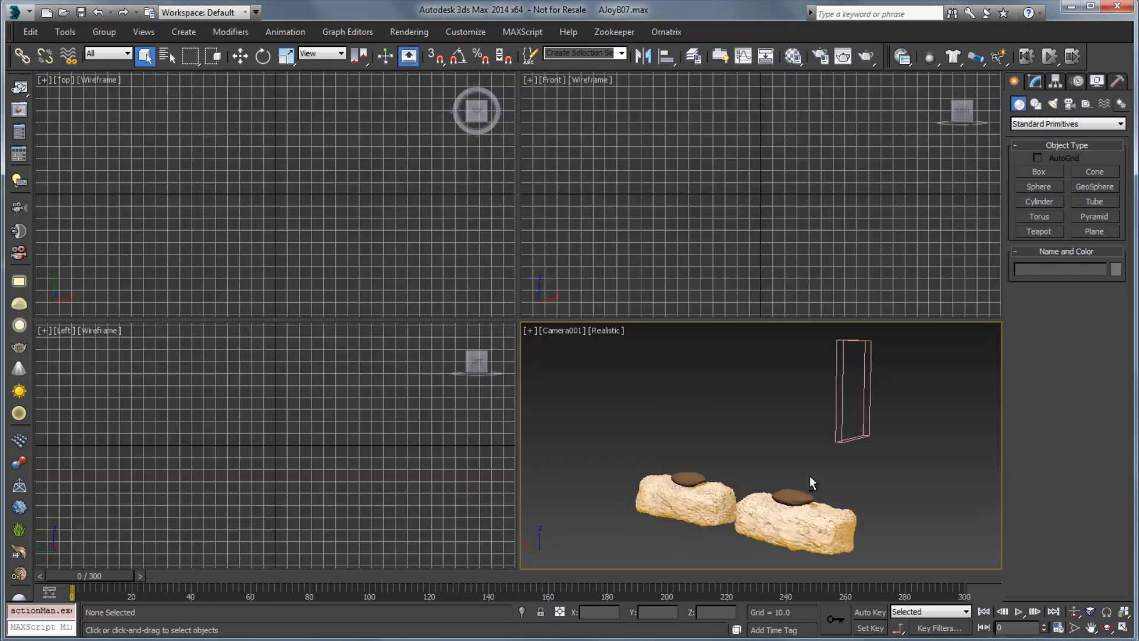
{"action": "left_click", "coordinate": [460, 250]}
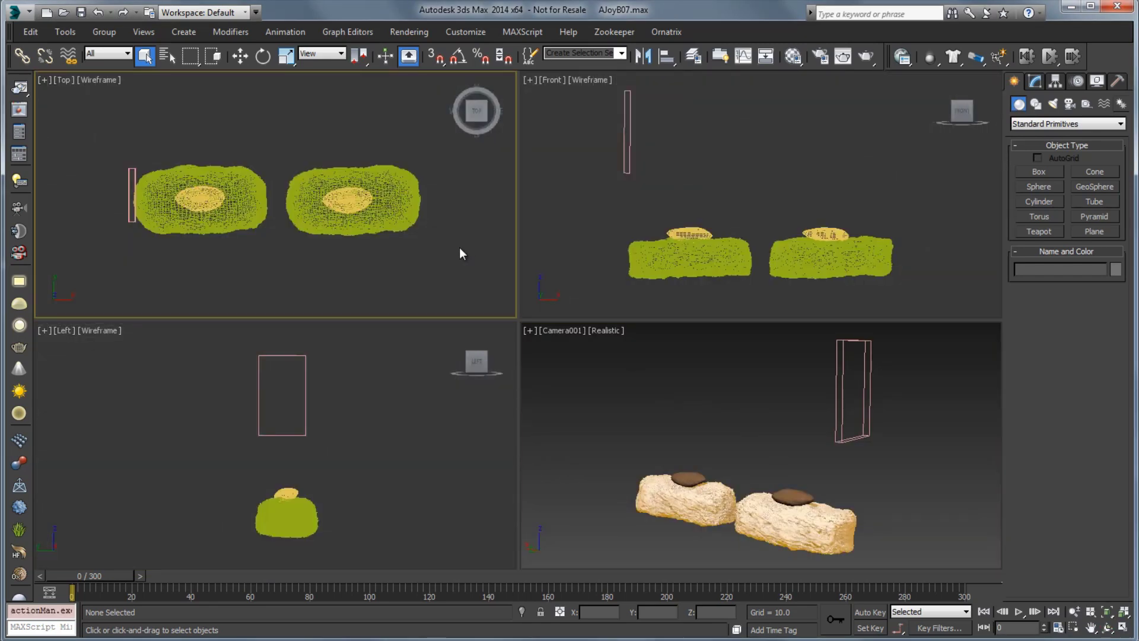
{"action": "key", "text": "alt+w"}
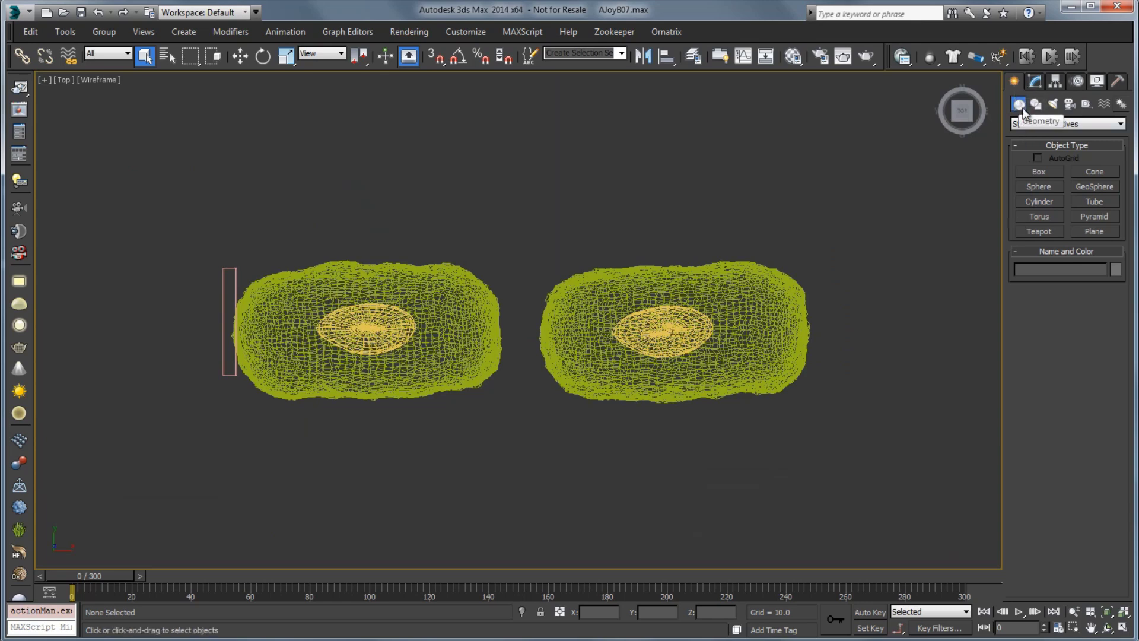
{"action": "left_click", "coordinate": [1031, 121]}
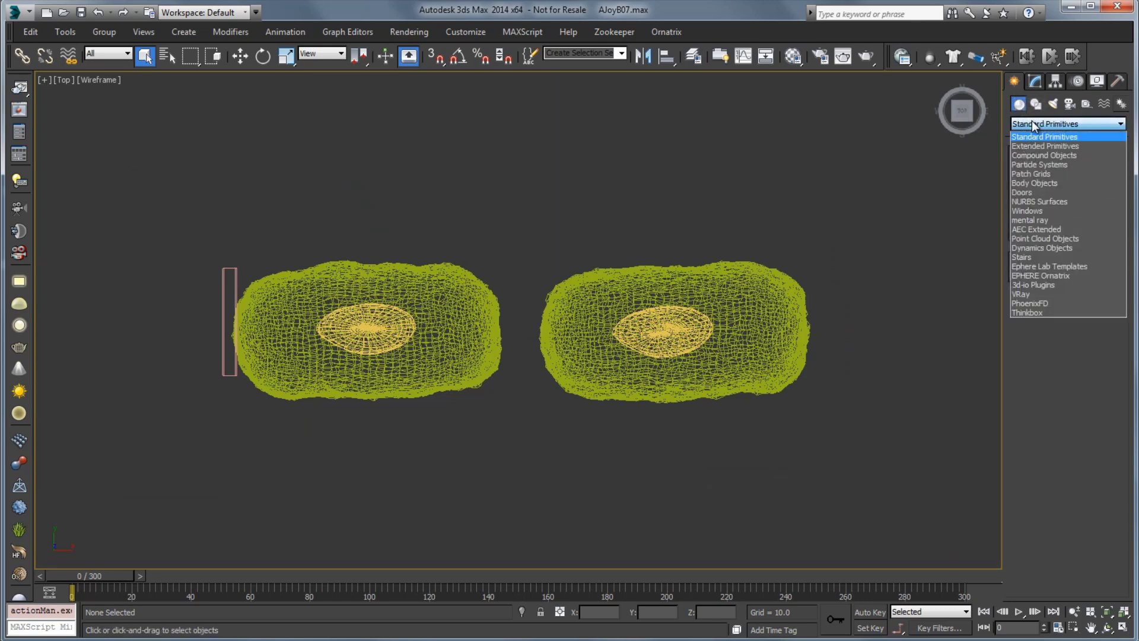
{"action": "left_click", "coordinate": [1040, 302]}
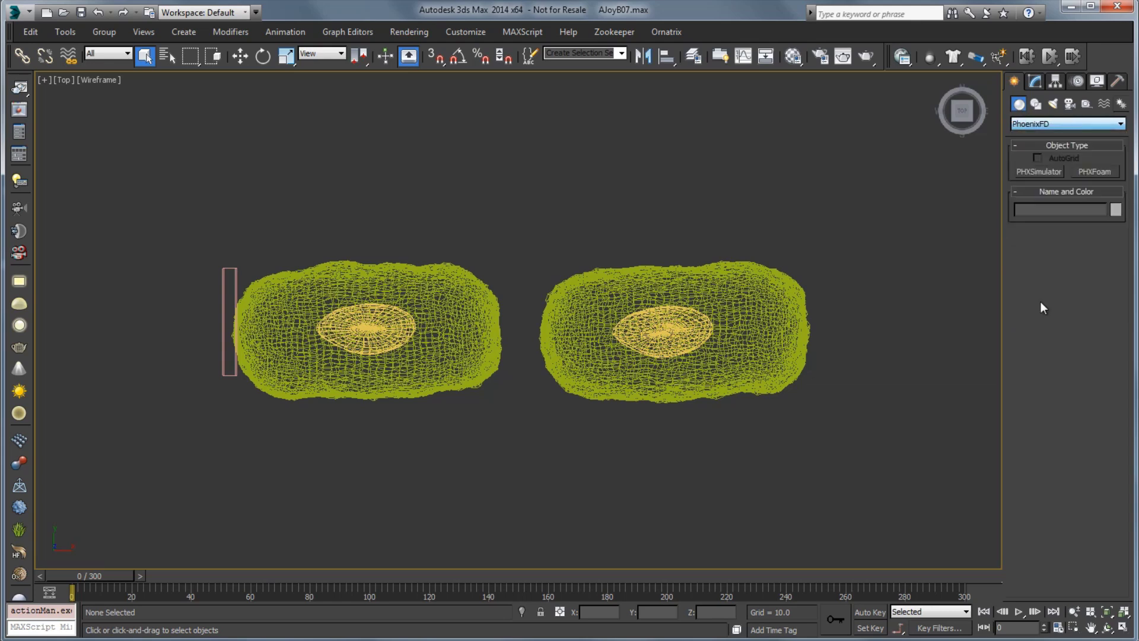
{"action": "left_click", "coordinate": [1054, 174]}
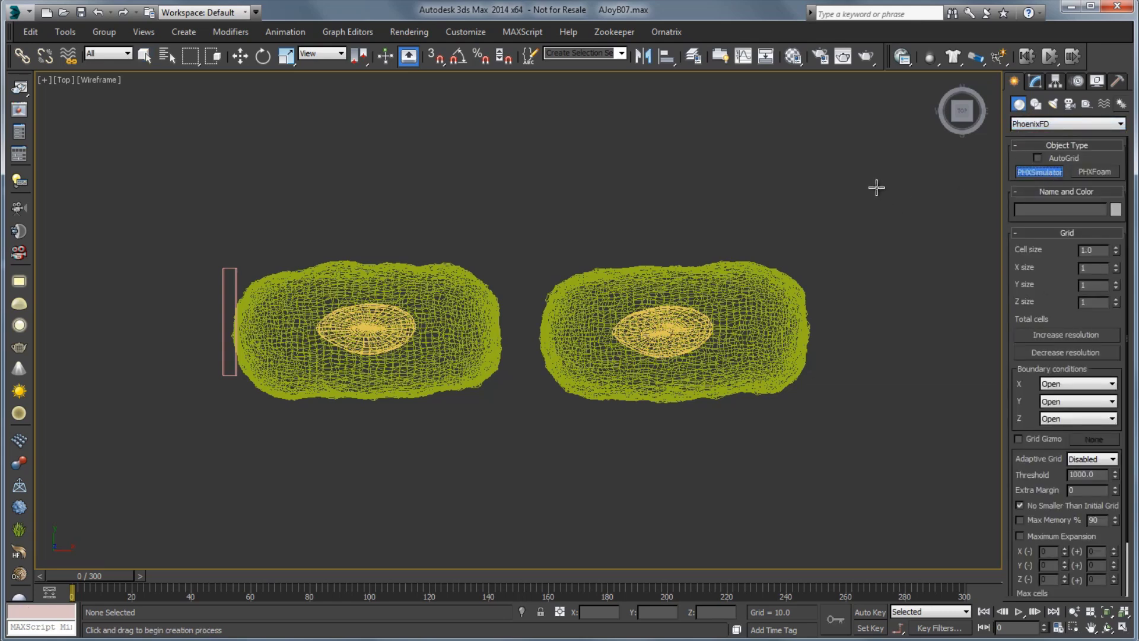
{"action": "left_click_drag", "start_coordinate": [868, 196], "coordinate": [157, 463]}
Step: Raise the simulator grid's Z size to 28 while checking its height in the front view, and finish creating it
{"action": "key", "text": "alt+w"}
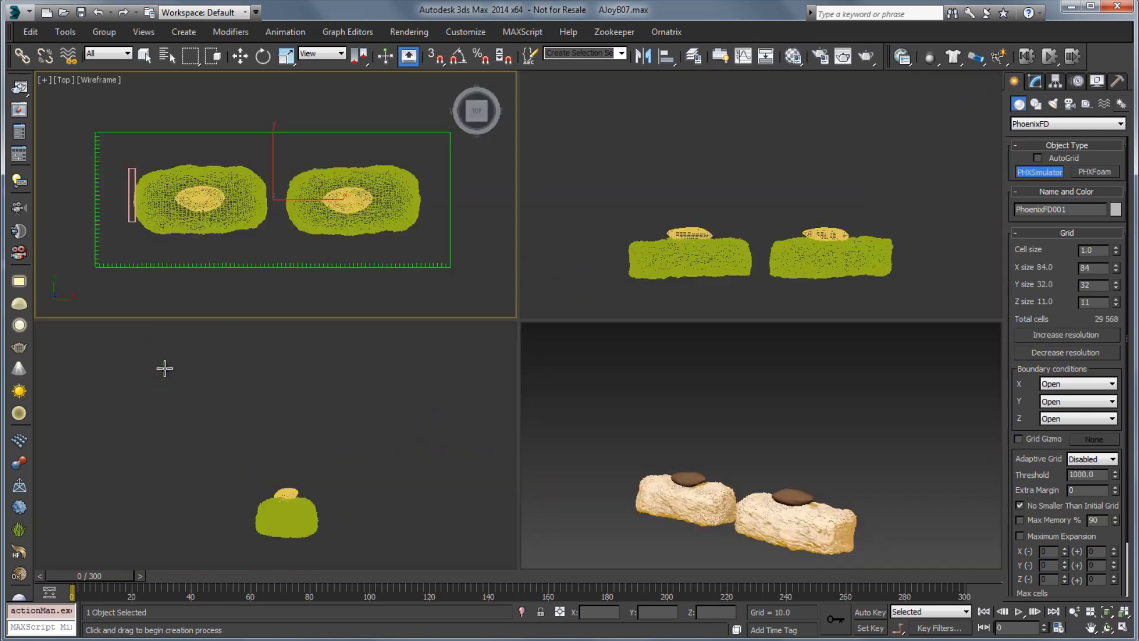
{"action": "left_click", "coordinate": [655, 201]}
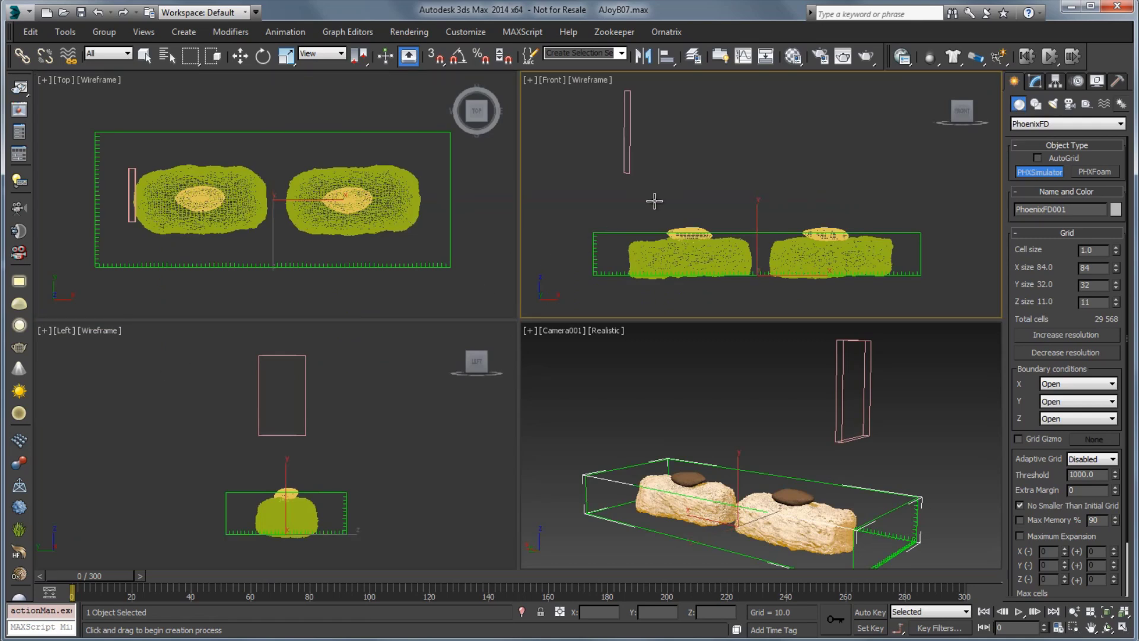
{"action": "key", "text": "alt+w"}
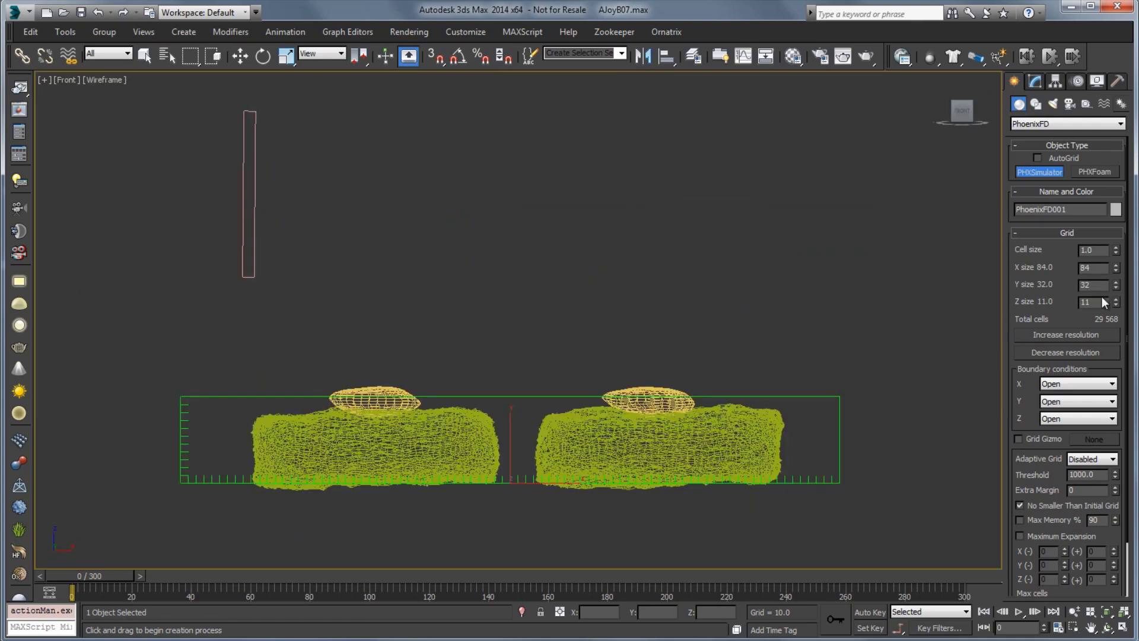
{"action": "left_click_drag", "start_coordinate": [1116, 304], "coordinate": [1121, 191]}
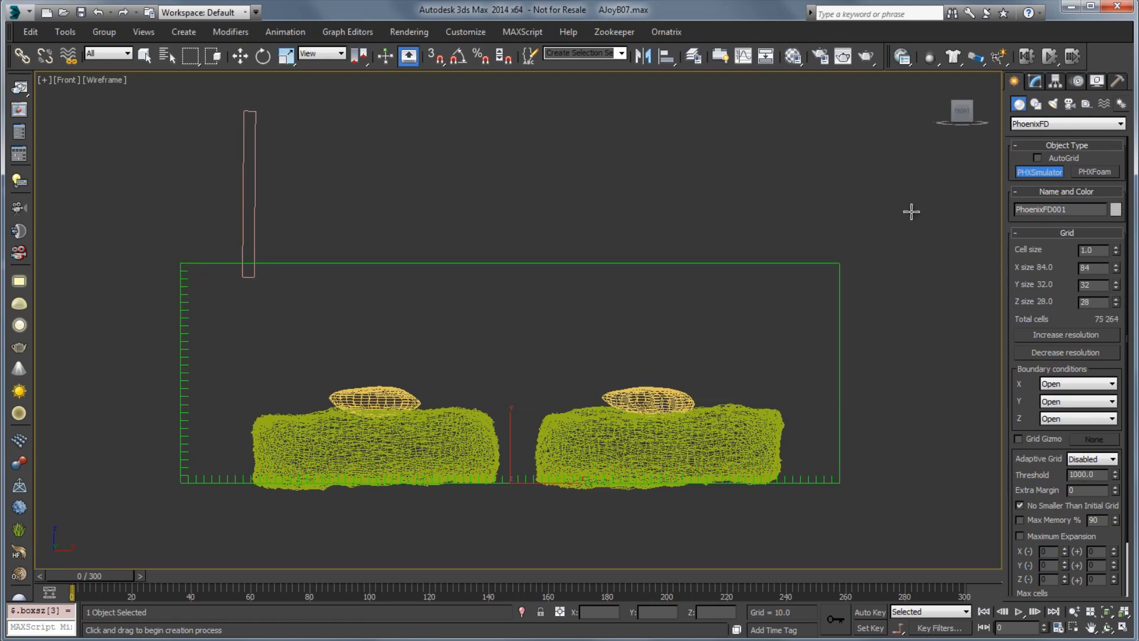
{"action": "right_click", "coordinate": [754, 362]}
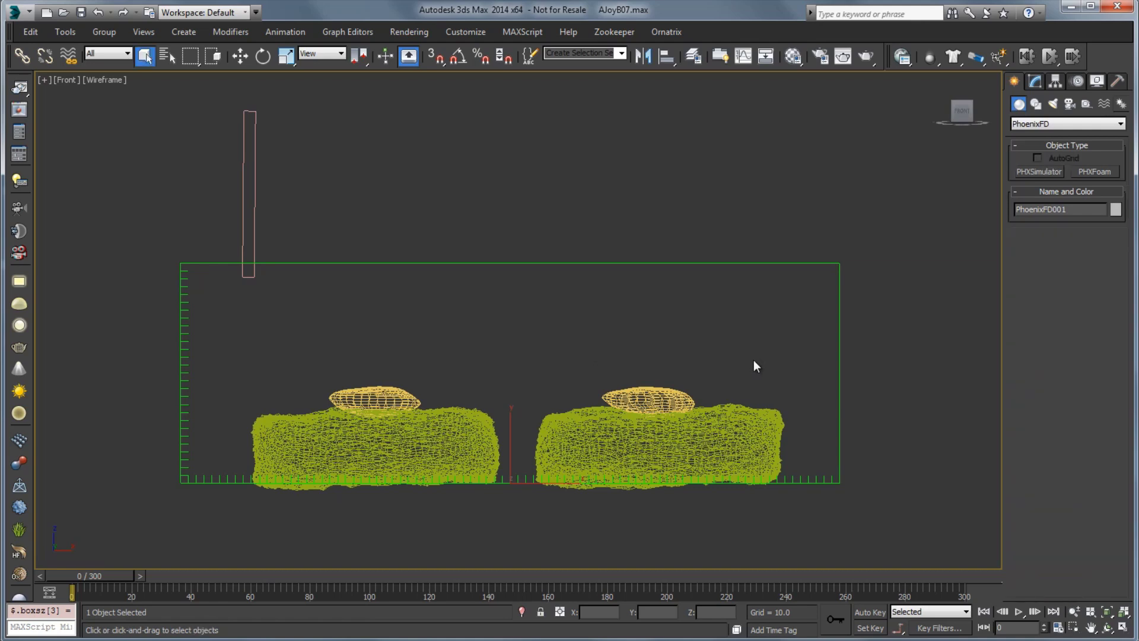
Step: Set the simulator grid's X size to 80
{"action": "left_click", "coordinate": [1034, 82]}
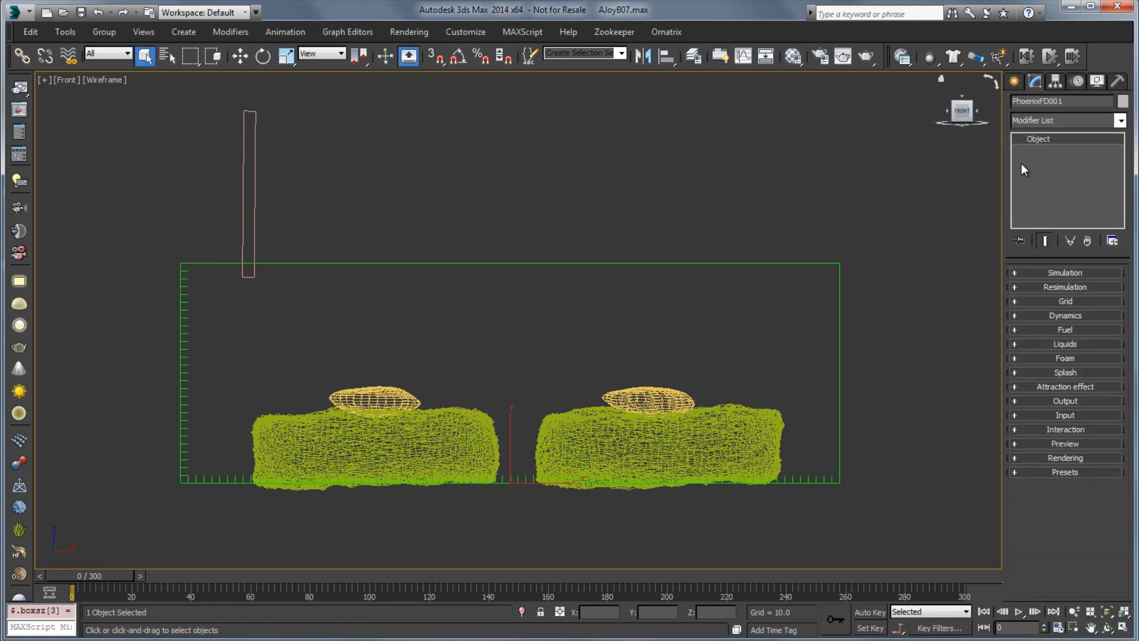
{"action": "left_click", "coordinate": [1049, 301]}
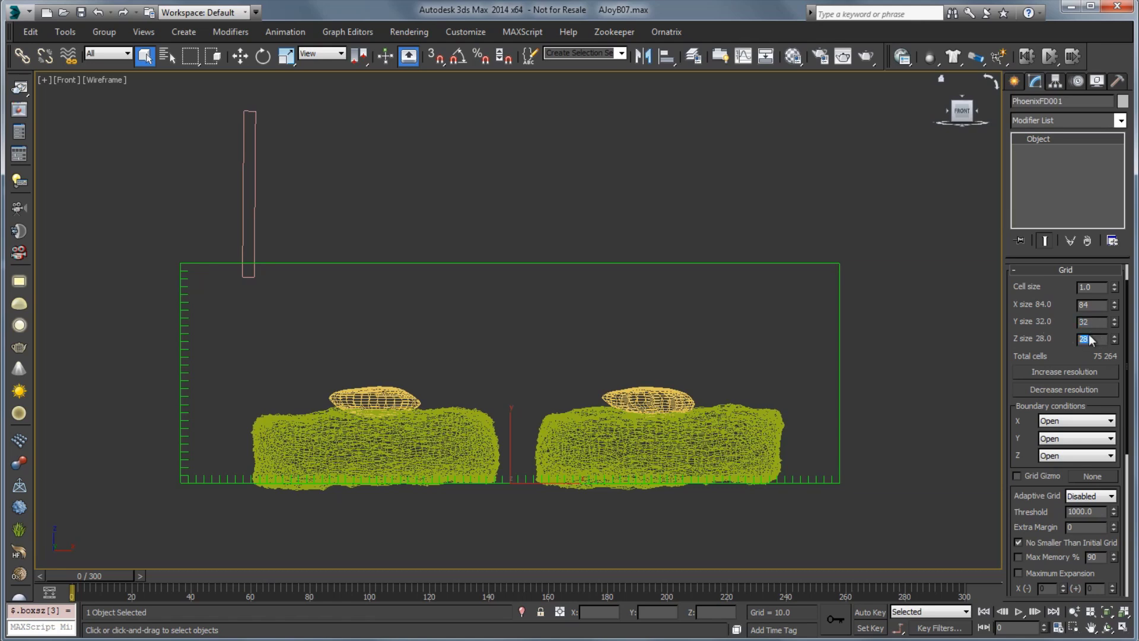
{"action": "left_click_drag", "start_coordinate": [1095, 305], "coordinate": [1073, 304]}
{"action": "type", "text": "80"}
{"action": "key", "text": "Tab"}
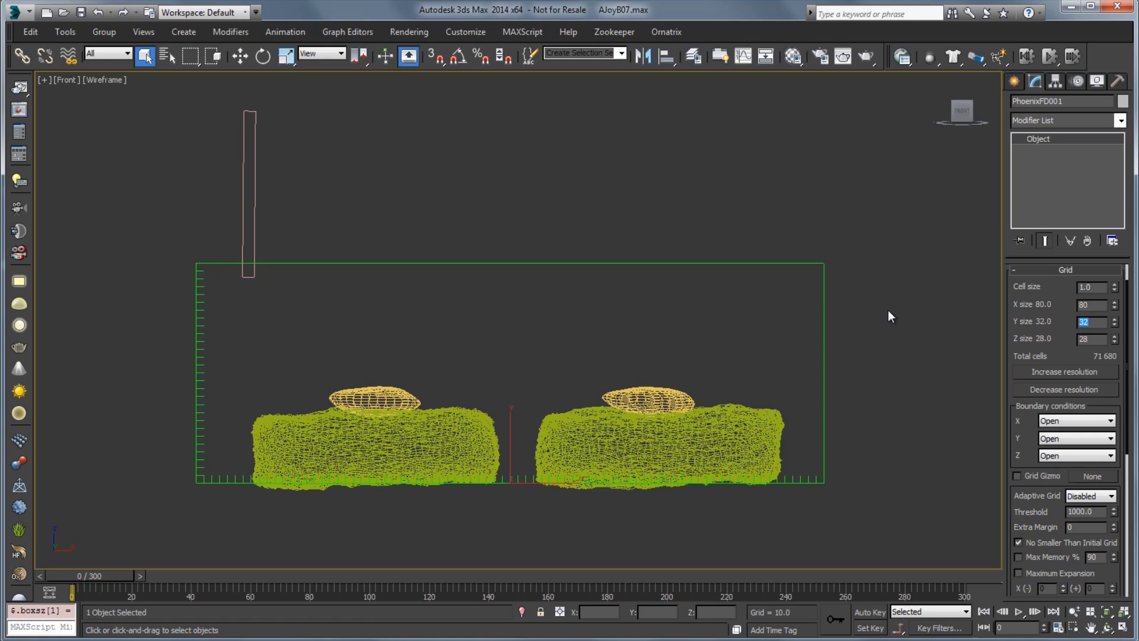
Step: Maximize the camera view, switch it to a perspective view and select the simulator grid
{"action": "key", "text": "alt+w"}
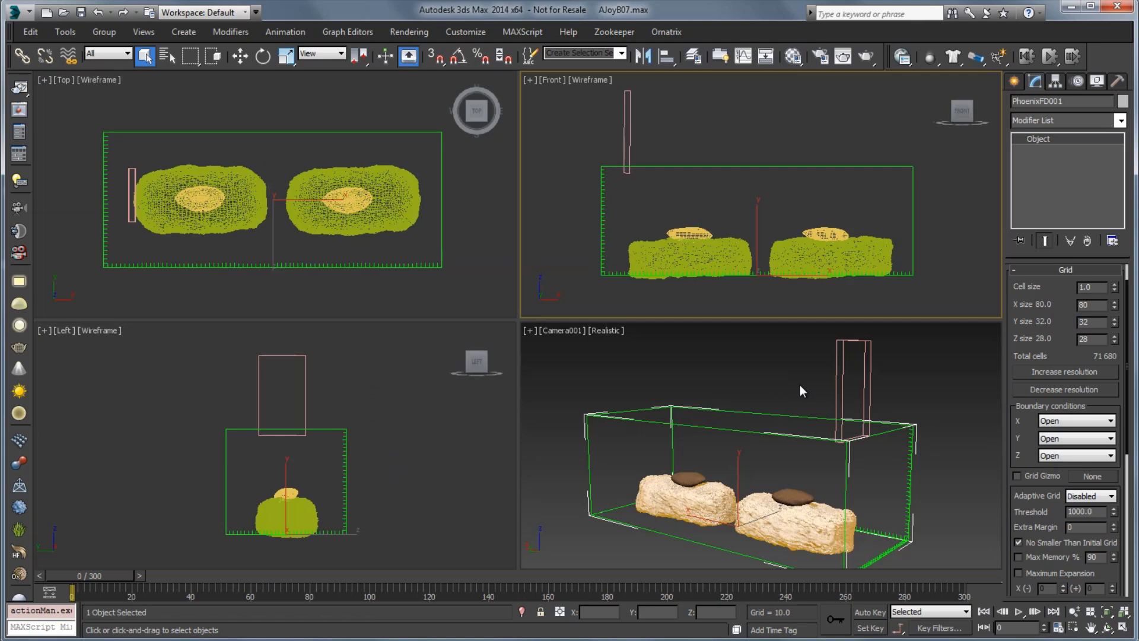
{"action": "left_click", "coordinate": [800, 385]}
{"action": "key", "text": "alt+w"}
{"action": "key", "text": "p"}
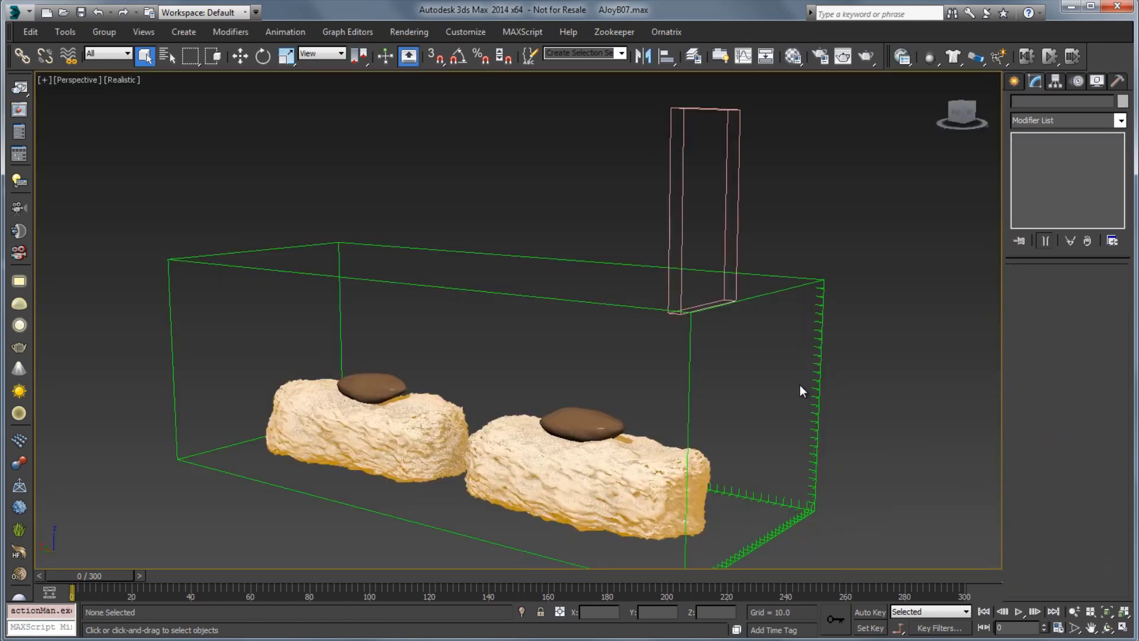
{"action": "left_click", "coordinate": [689, 347]}
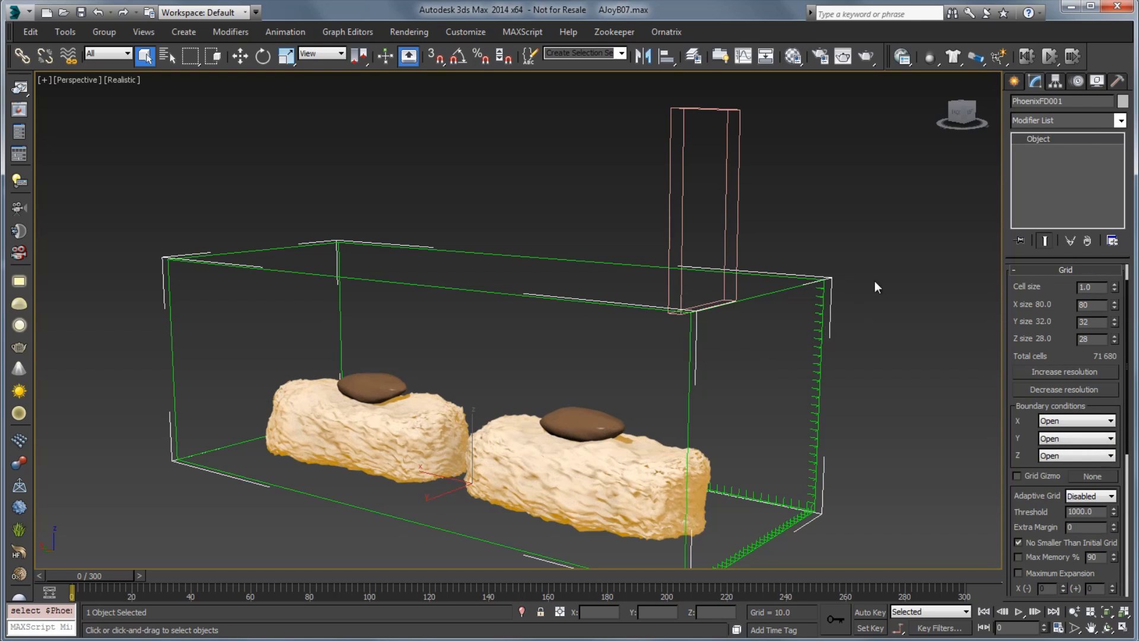
Step: Create a PHXLiquid source helper in the empty space beside the simulator grid
{"action": "left_click", "coordinate": [1014, 83]}
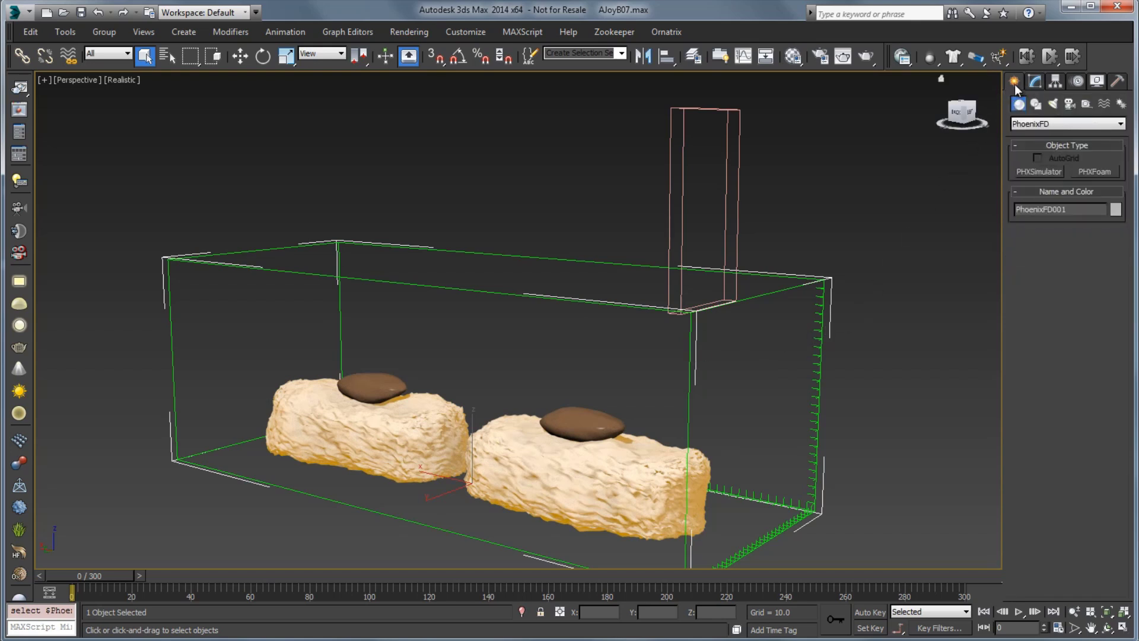
{"action": "left_click", "coordinate": [1087, 105]}
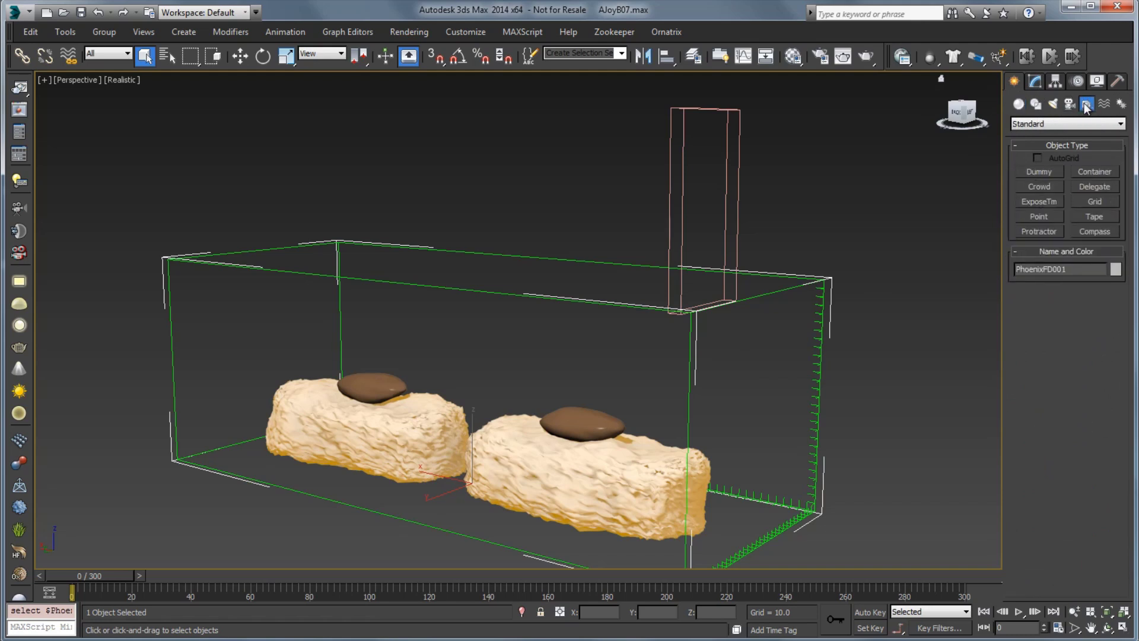
{"action": "left_click", "coordinate": [1043, 122]}
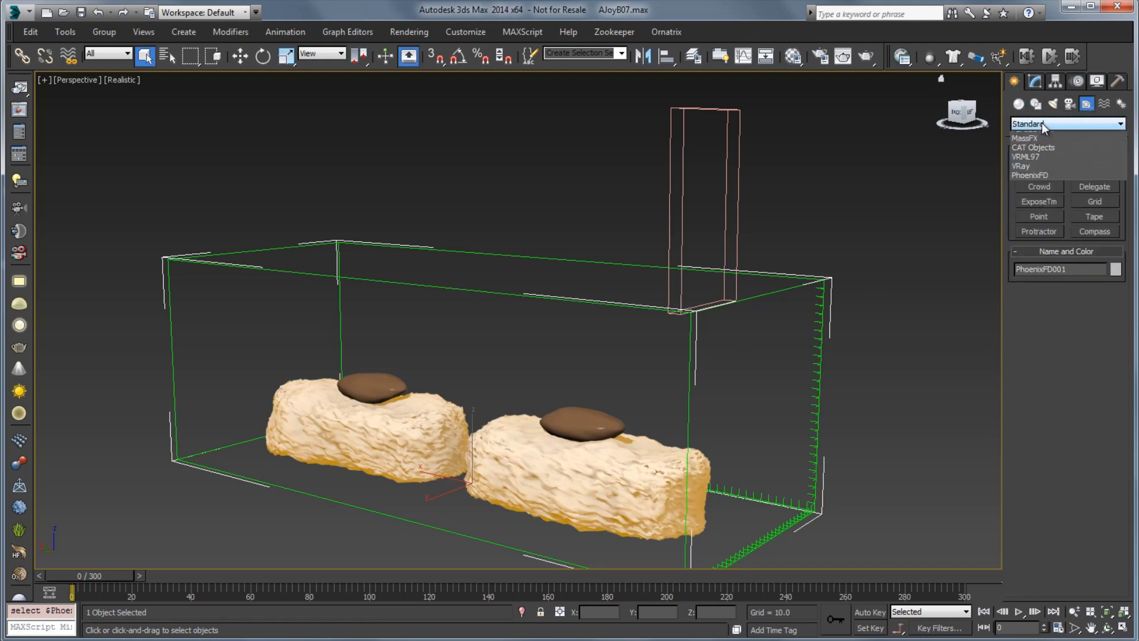
{"action": "left_click", "coordinate": [1040, 230]}
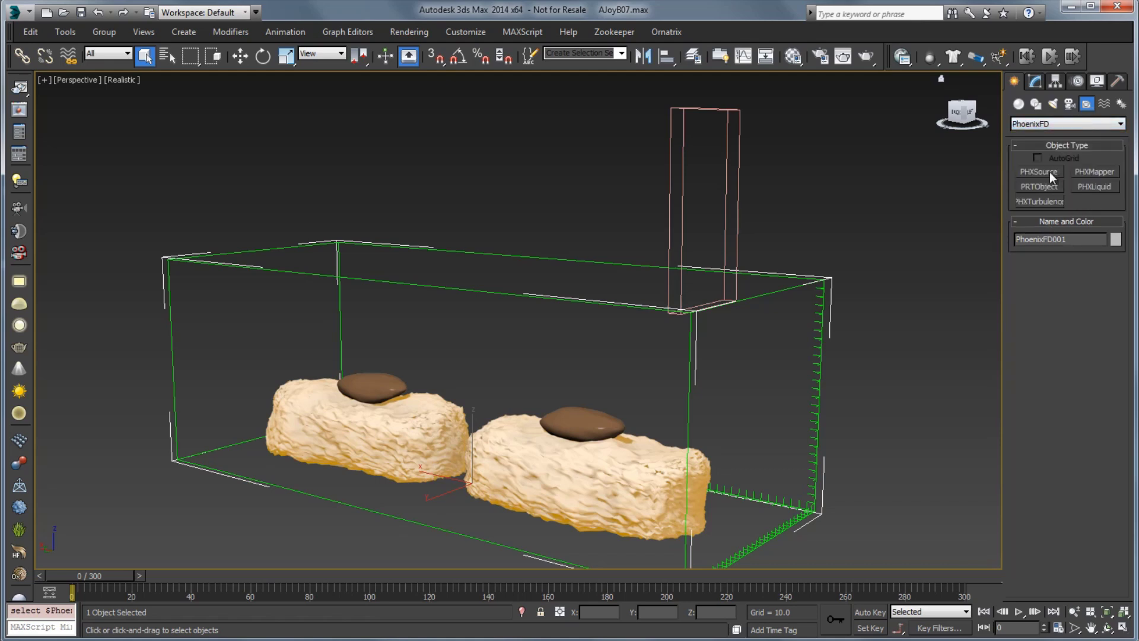
{"action": "left_click", "coordinate": [1095, 187]}
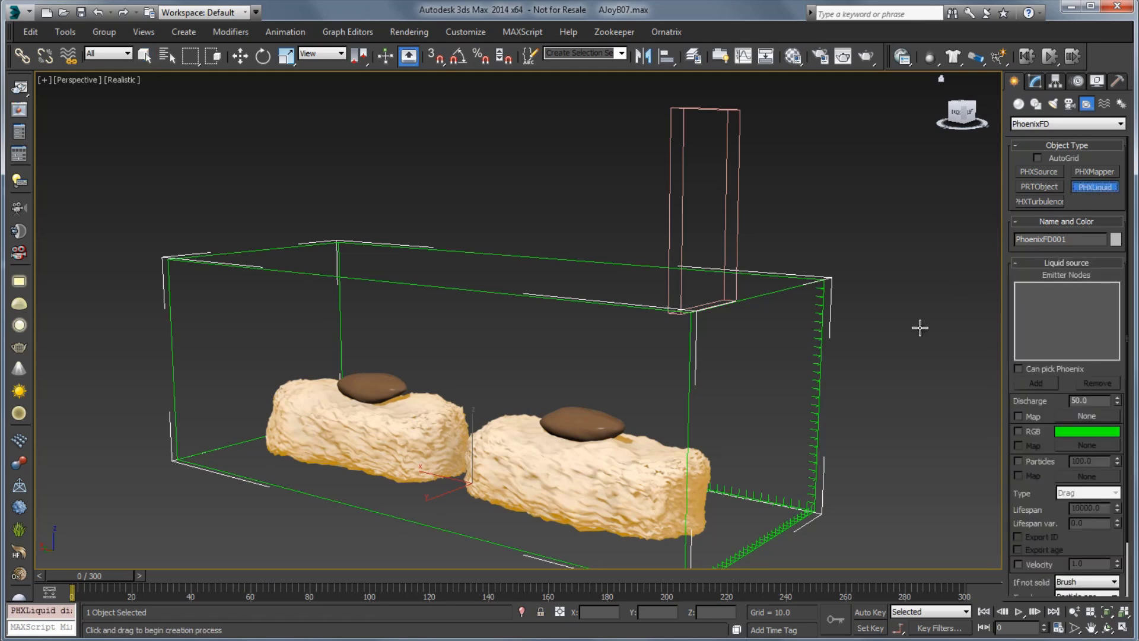
{"action": "left_click", "coordinate": [864, 434]}
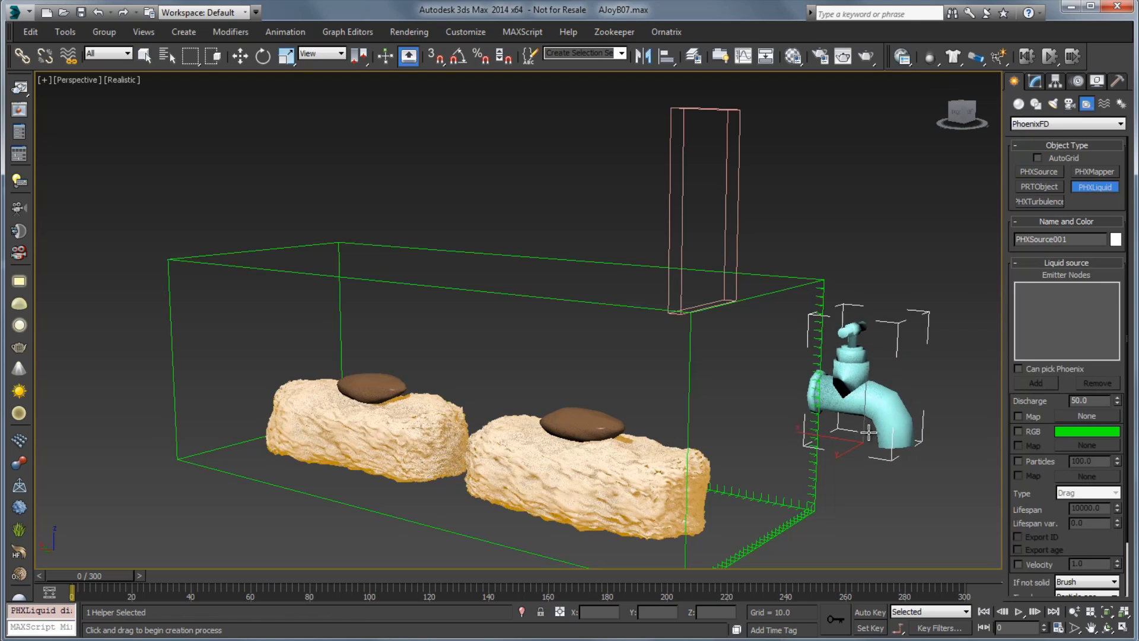
{"action": "left_click_drag", "start_coordinate": [871, 432], "coordinate": [872, 432]}
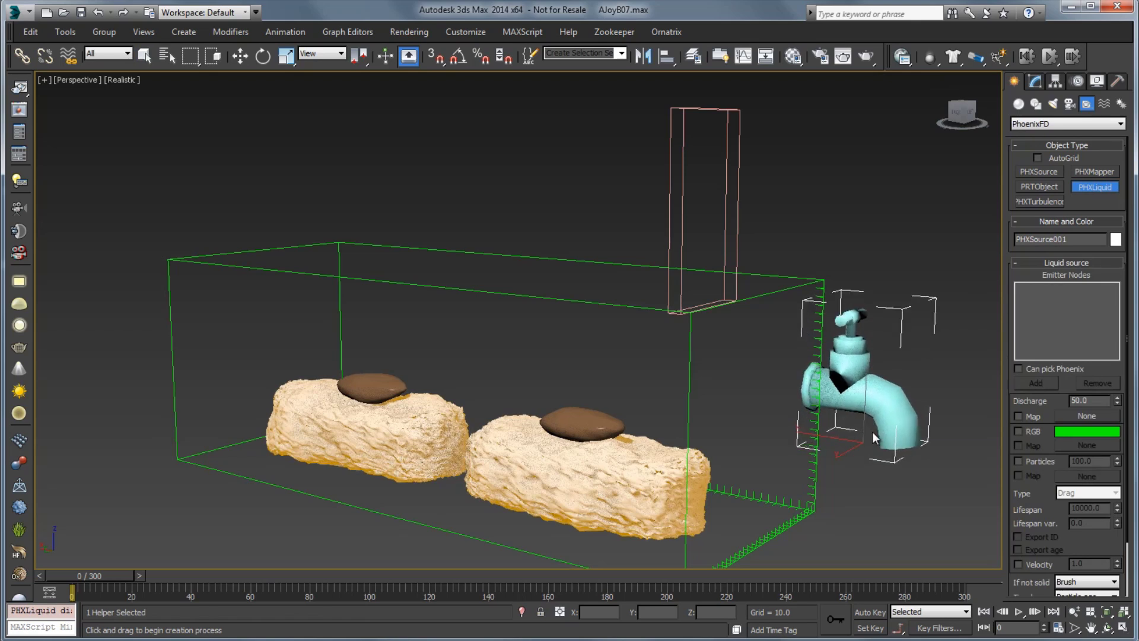
{"action": "right_click", "coordinate": [872, 432]}
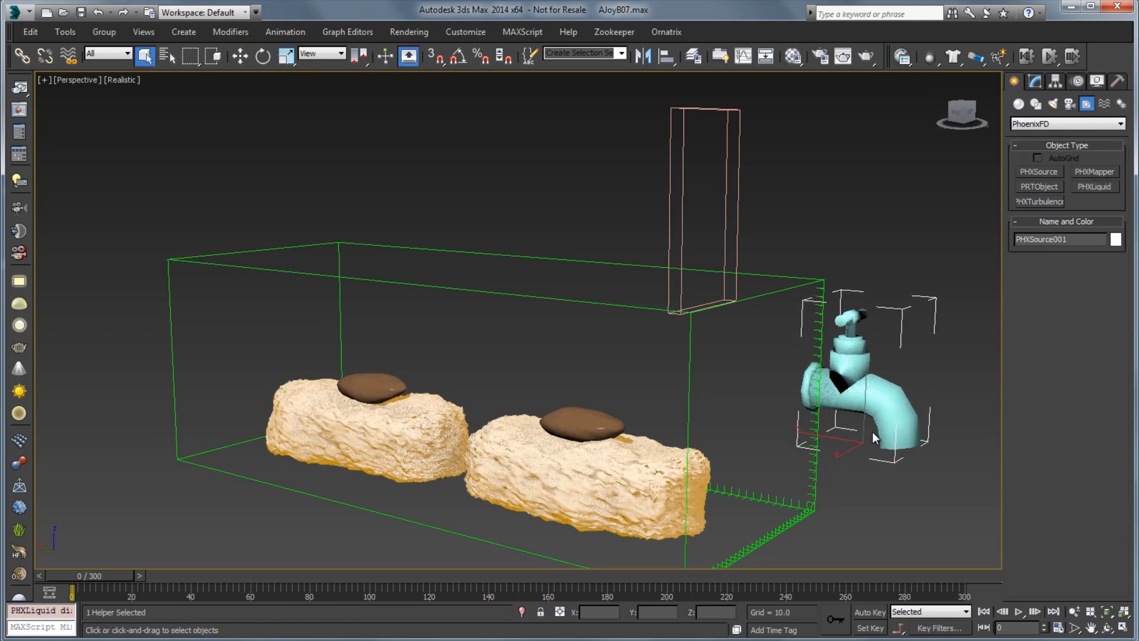
Step: Add the tall wireframe Emitter box to the liquid source's emitter nodes and set the discharge to 5
{"action": "left_click", "coordinate": [1036, 83]}
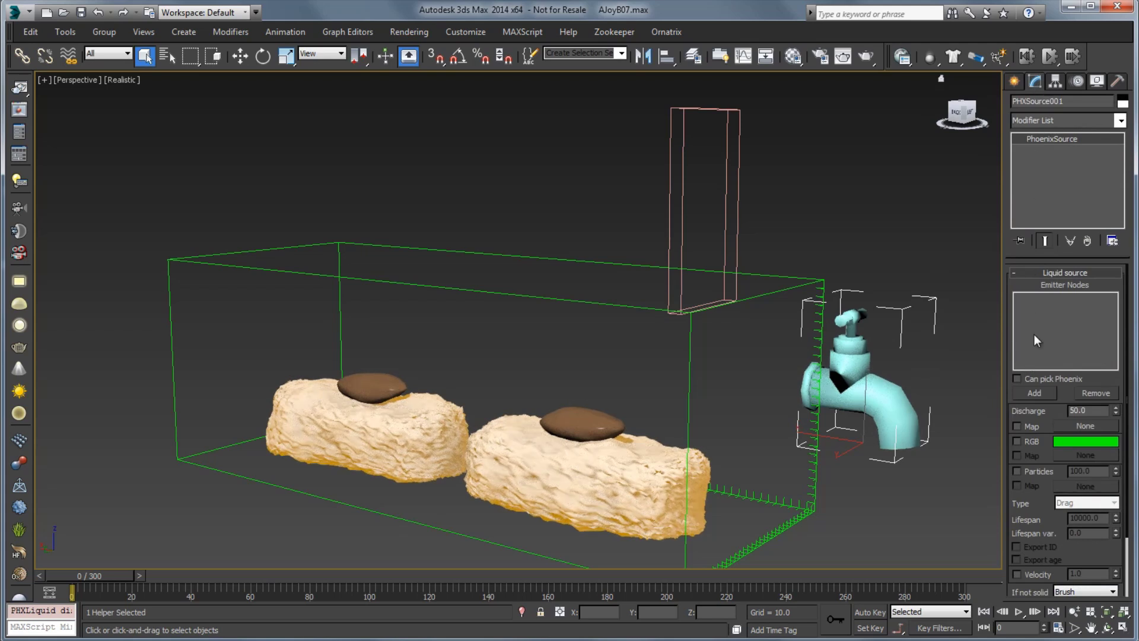
{"action": "left_click", "coordinate": [1032, 393]}
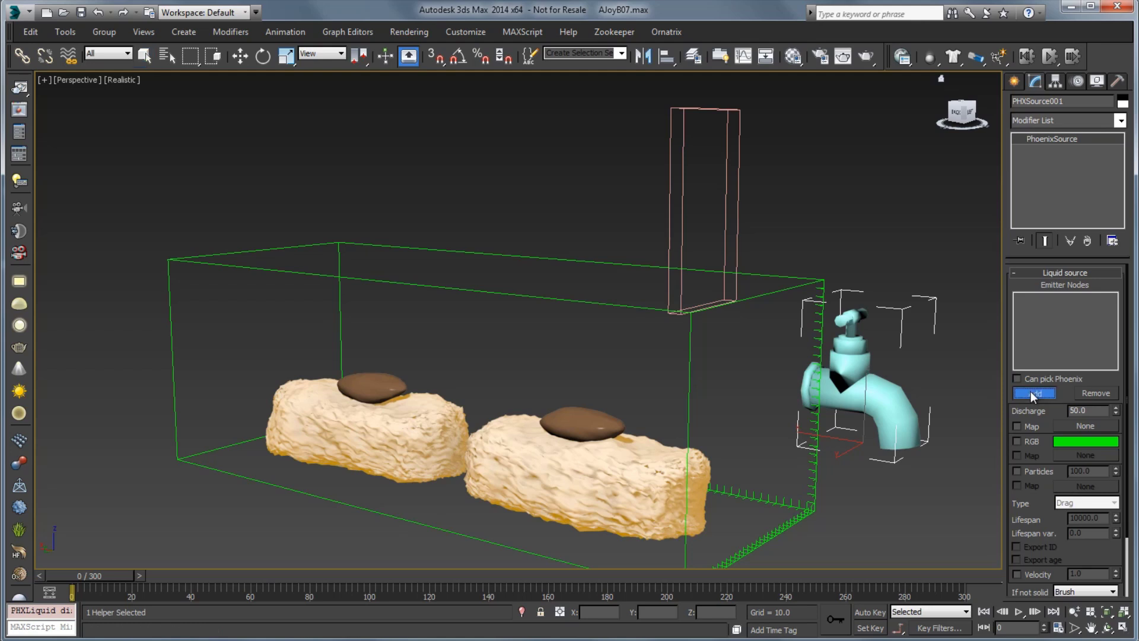
{"action": "left_click", "coordinate": [738, 178]}
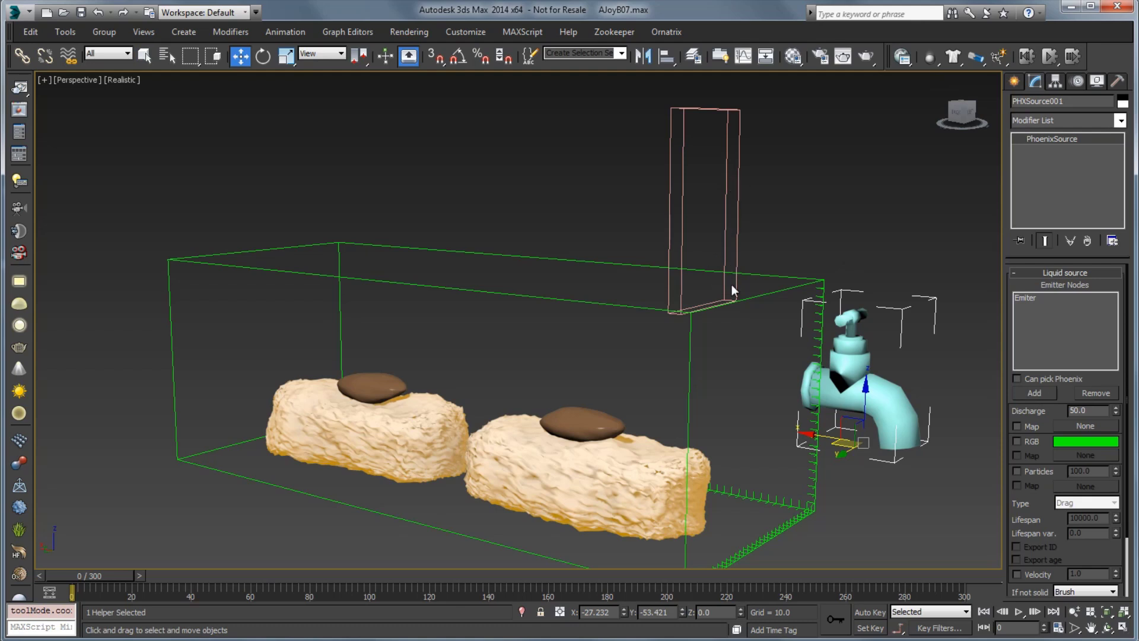
{"action": "left_click_drag", "start_coordinate": [1046, 410], "coordinate": [1047, 339]}
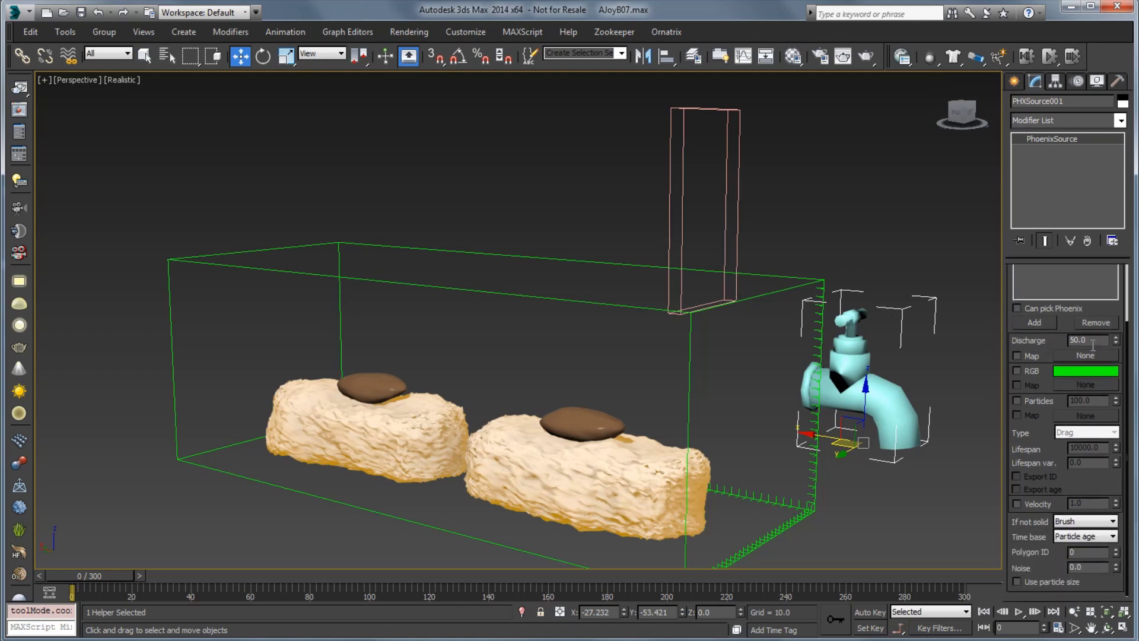
{"action": "double_click", "coordinate": [1083, 340]}
{"action": "type", "text": "5"}
{"action": "key", "text": "Return"}
Step: Turn on Auto Key at frame 260 and key the liquid source's discharge at 5
{"action": "left_click_drag", "start_coordinate": [82, 574], "coordinate": [827, 581]}
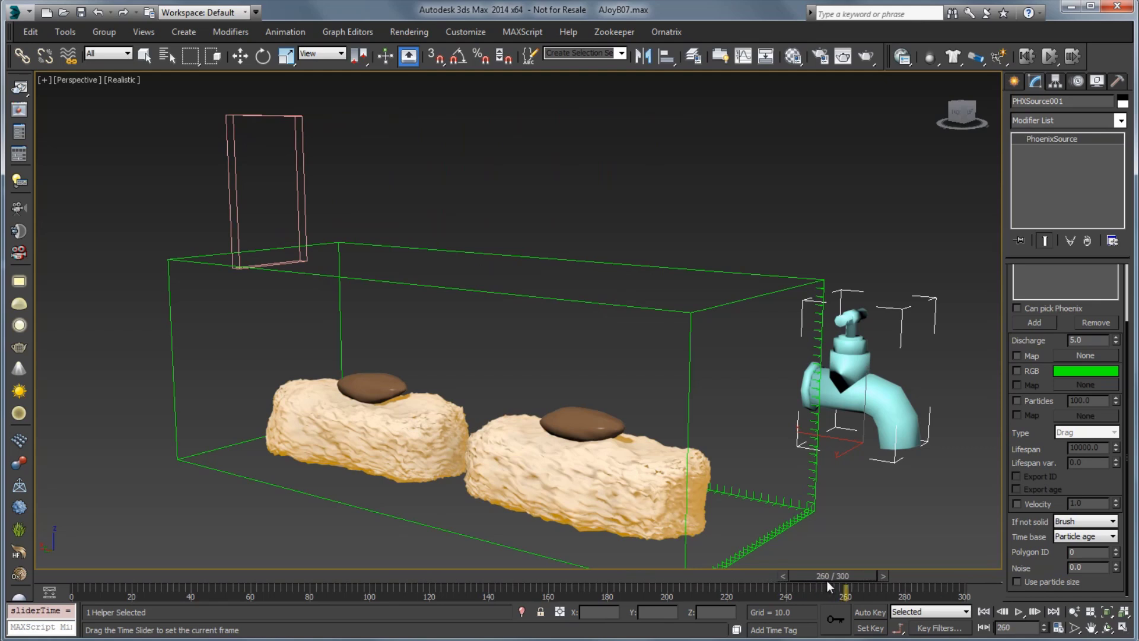
{"action": "key", "text": "w"}
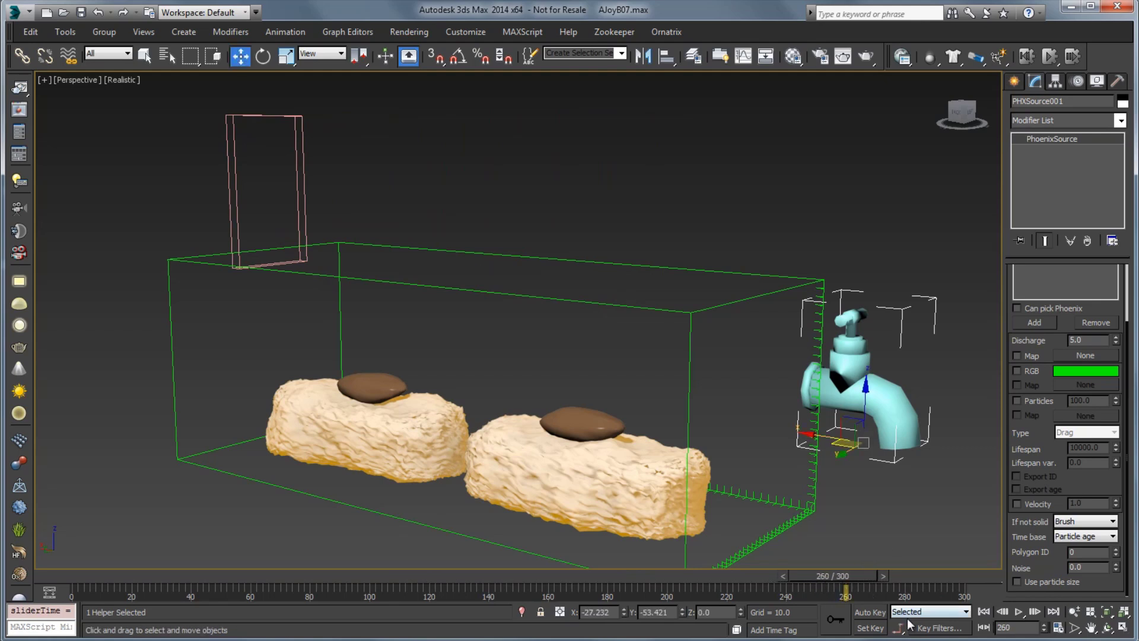
{"action": "left_click", "coordinate": [870, 612]}
{"action": "left_click_drag", "start_coordinate": [1011, 338], "coordinate": [1029, 392]}
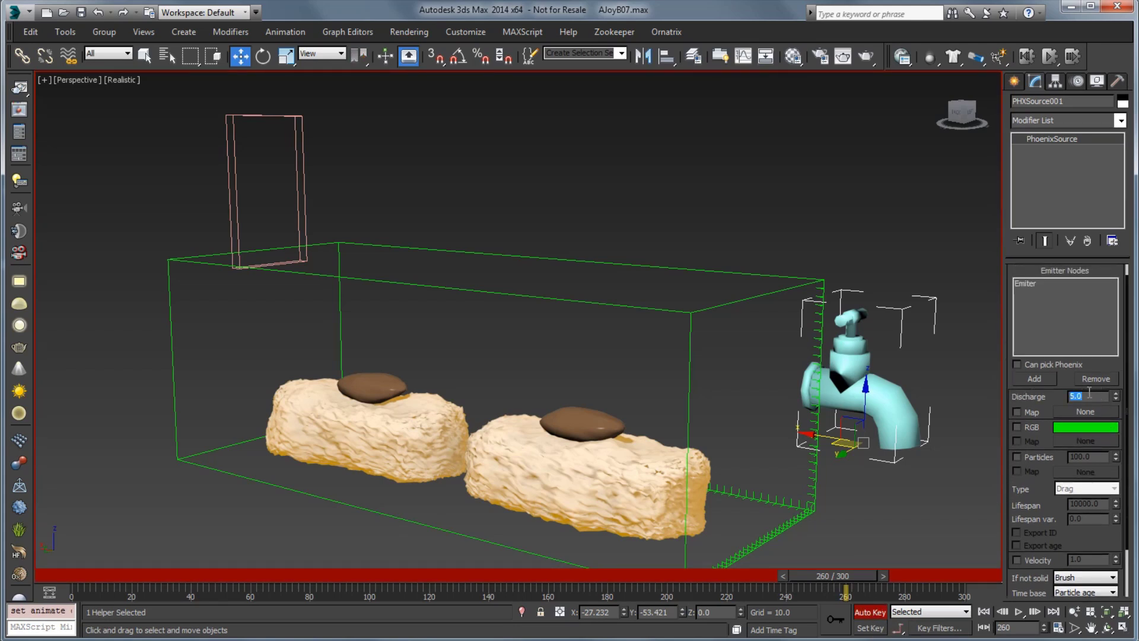
{"action": "left_click_drag", "start_coordinate": [1117, 398], "coordinate": [1116, 398]}
{"action": "double_click", "coordinate": [1098, 393]}
{"action": "type", "text": "5"}
{"action": "key", "text": "Return"}
Step: Key the liquid source's discharge at 0 on frame 270 and advance the animation to frame 300
{"action": "left_click_drag", "start_coordinate": [858, 578], "coordinate": [886, 576]}
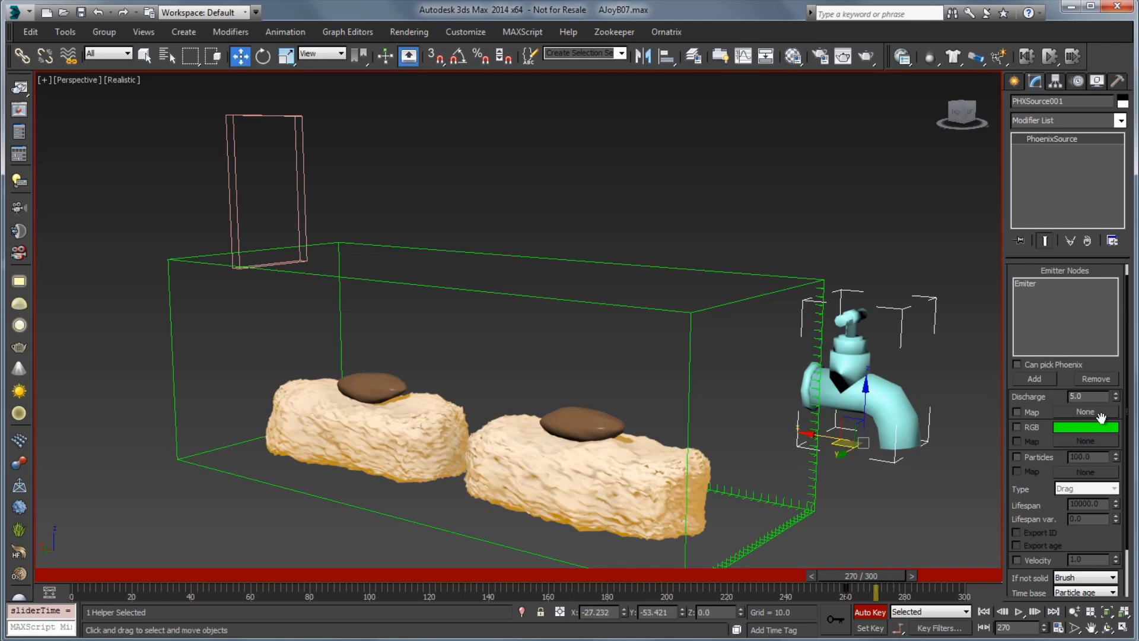
{"action": "double_click", "coordinate": [1089, 397]}
{"action": "type", "text": "0"}
{"action": "key", "text": "Return"}
{"action": "left_click_drag", "start_coordinate": [871, 575], "coordinate": [970, 573]}
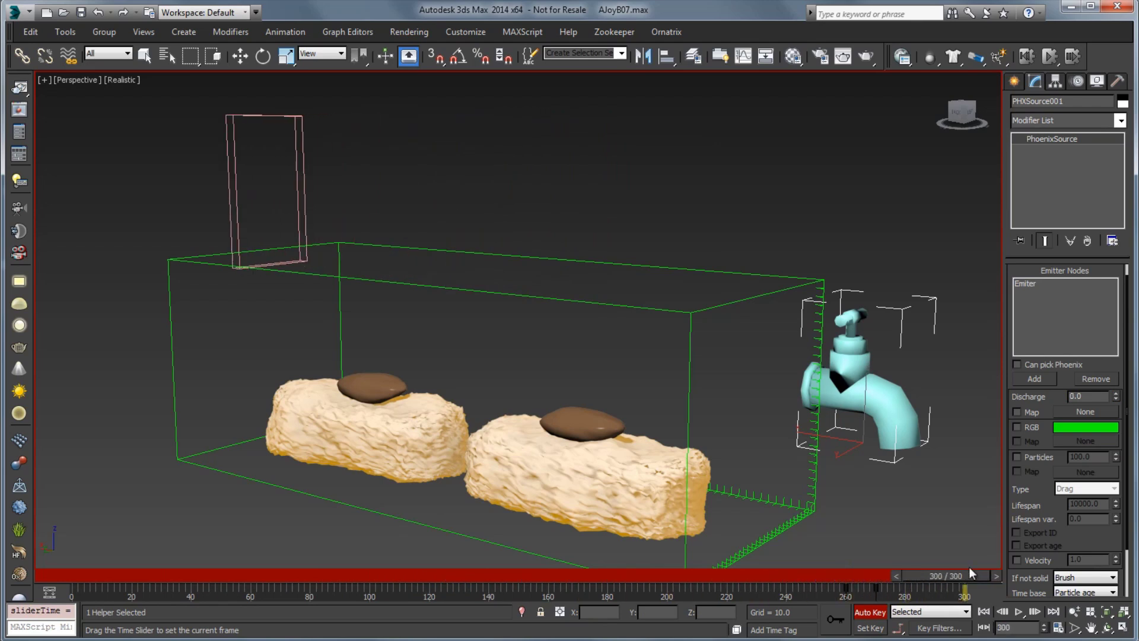
{"action": "key", "text": "w"}
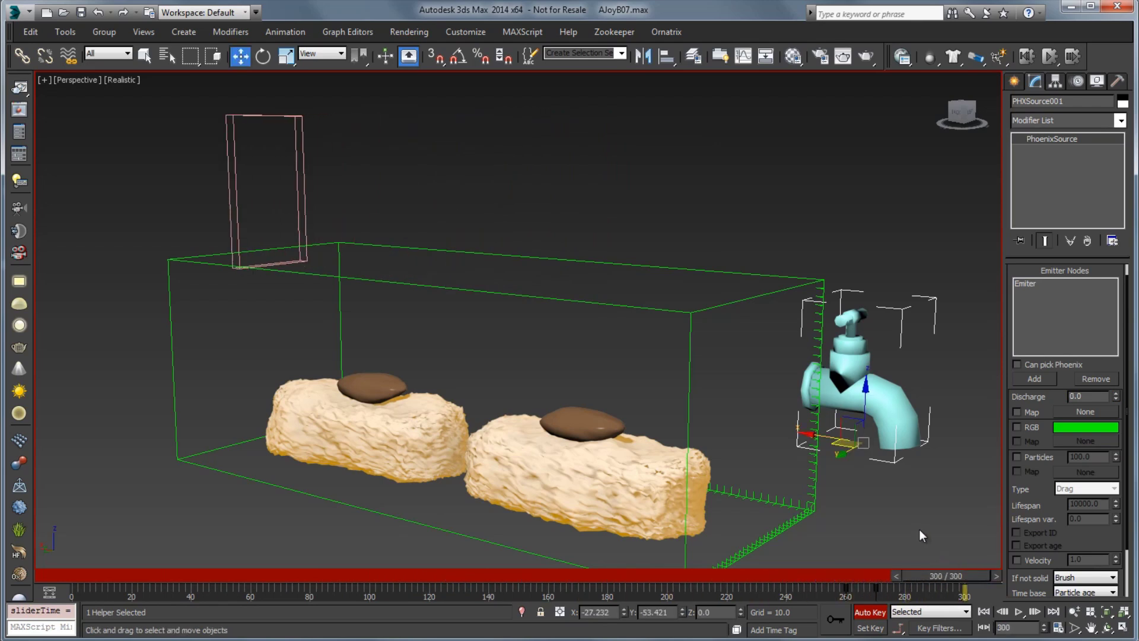
Step: Turn off Auto Key, select the Phoenix FD simulator grid and enable liquids in its settings
{"action": "key", "text": "n"}
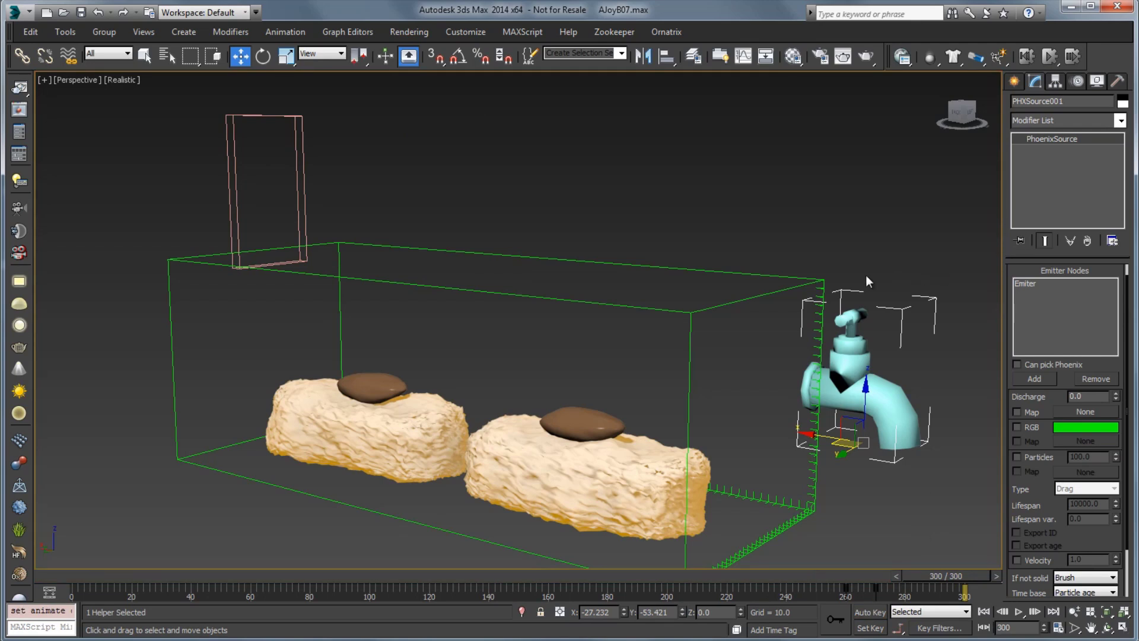
{"action": "left_click", "coordinate": [808, 283]}
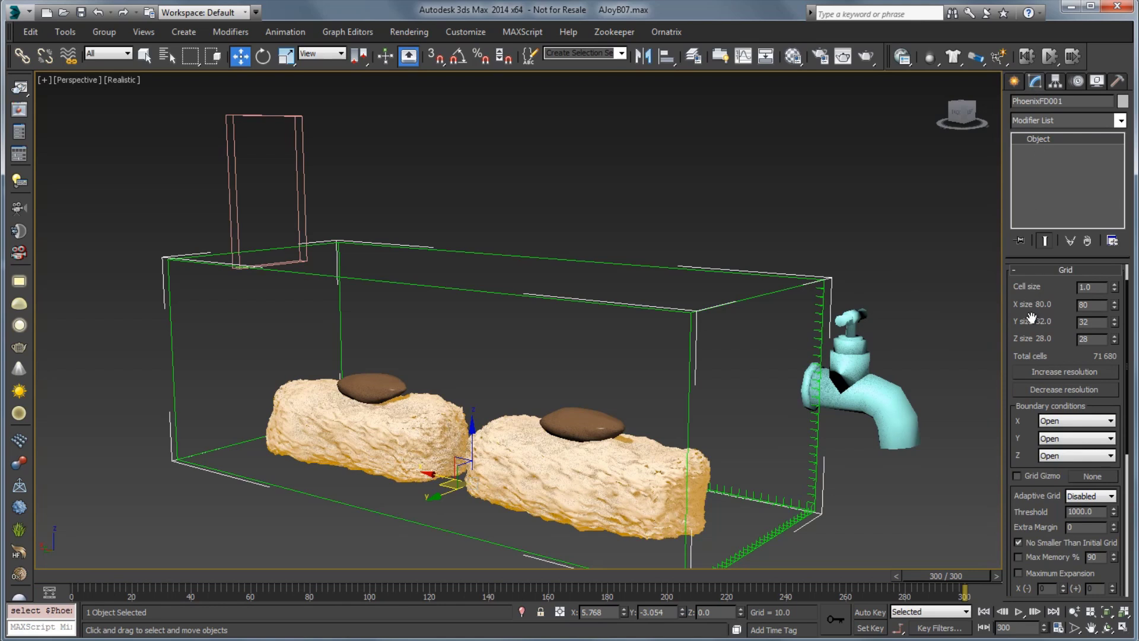
{"action": "left_click", "coordinate": [1041, 271]}
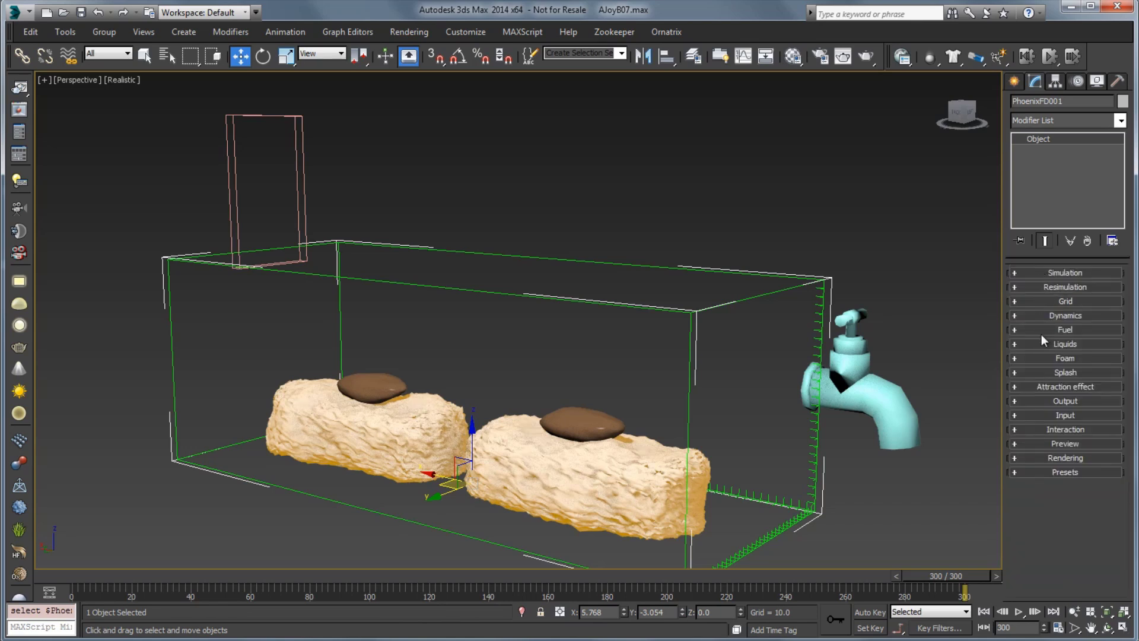
{"action": "left_click", "coordinate": [1034, 345]}
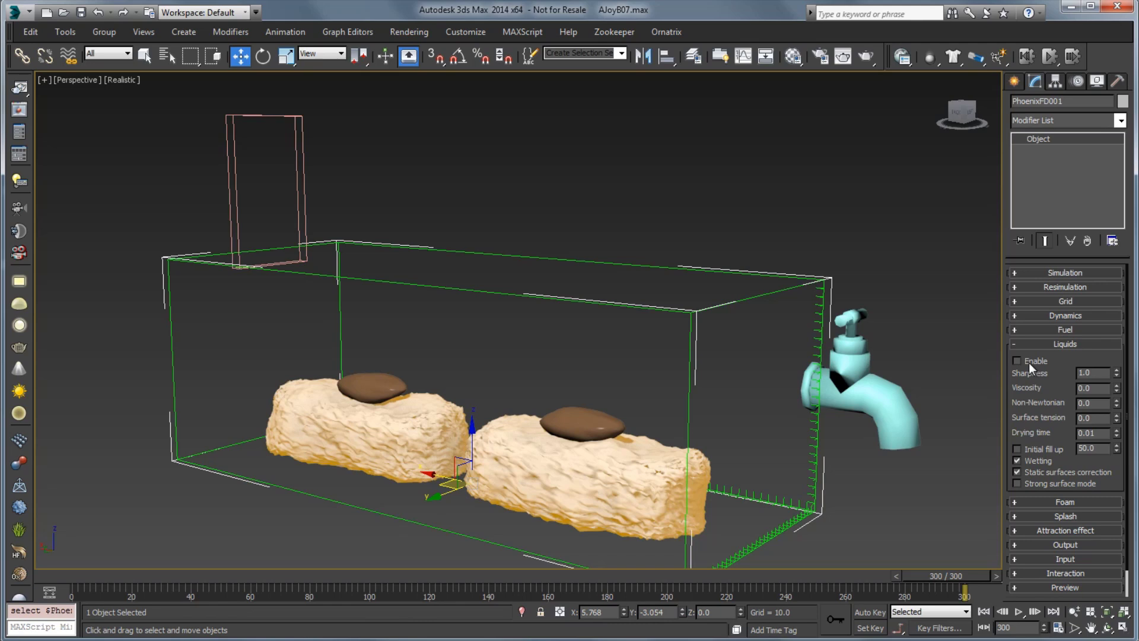
{"action": "left_click", "coordinate": [1029, 362]}
{"action": "left_click", "coordinate": [1042, 345]}
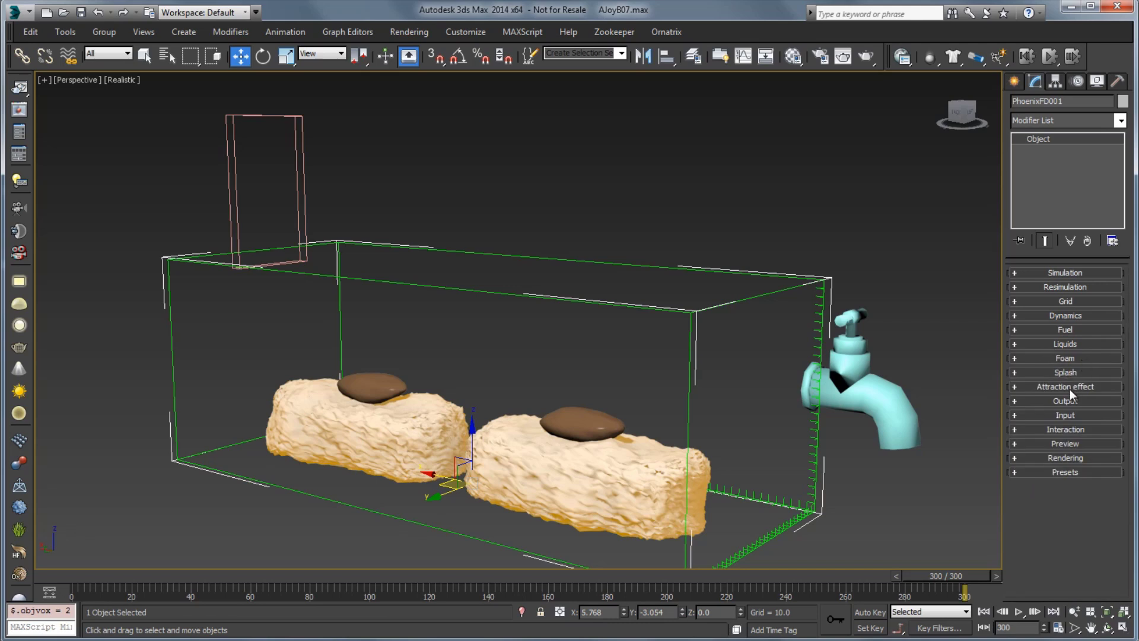
Step: Start a test simulation of the liquid pouring over the cake pieces
{"action": "left_click", "coordinate": [1042, 444]}
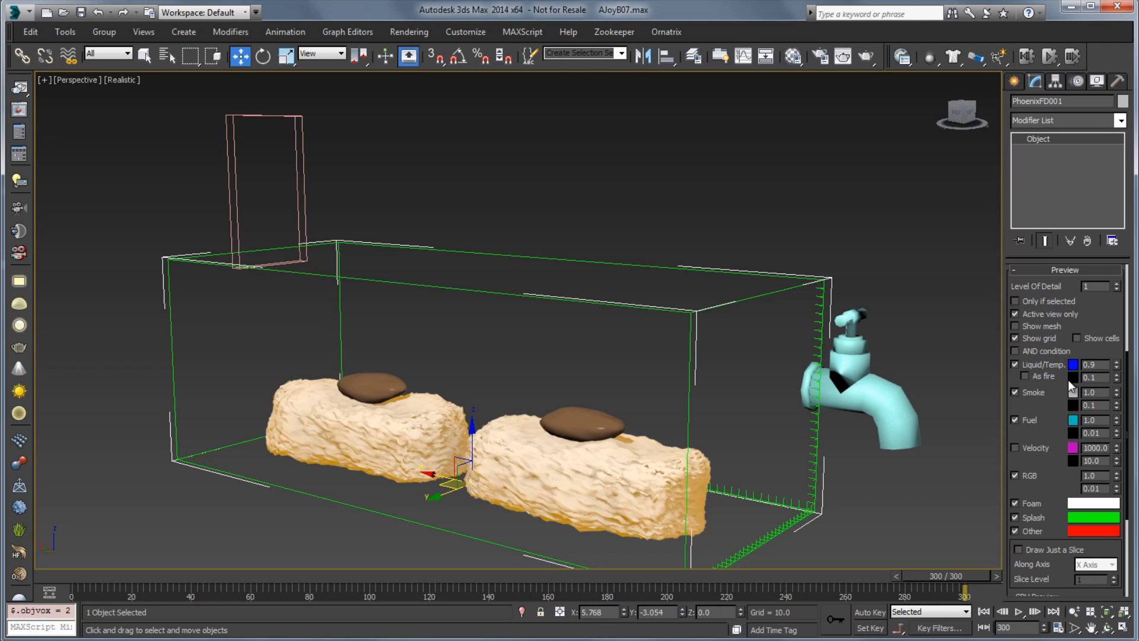
{"action": "right_click", "coordinate": [1062, 284]}
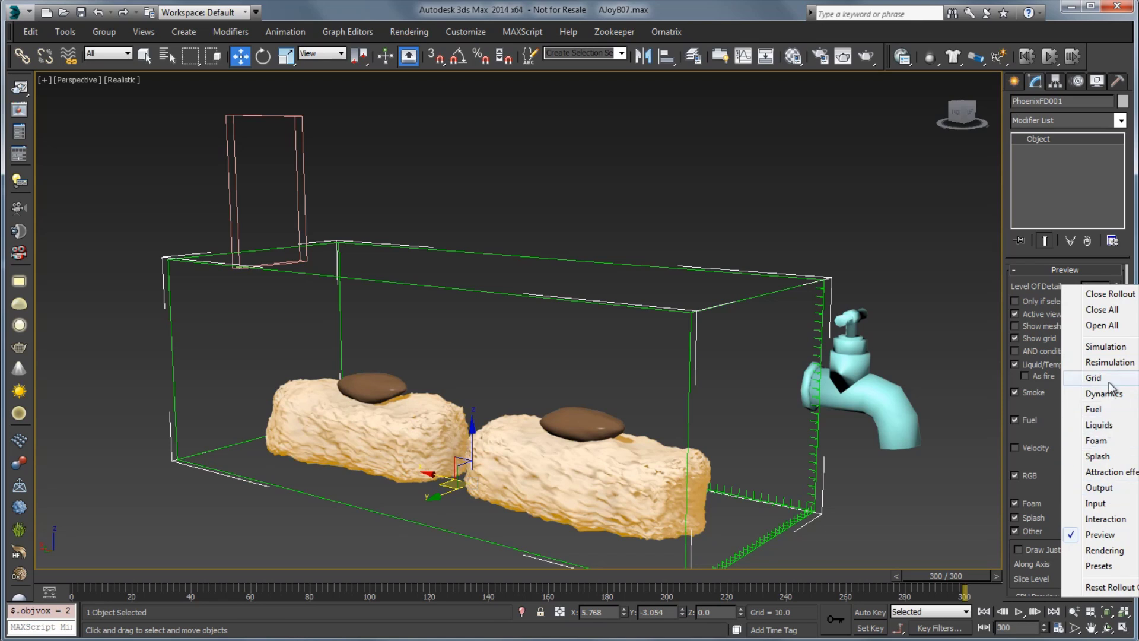
{"action": "left_click", "coordinate": [1110, 349]}
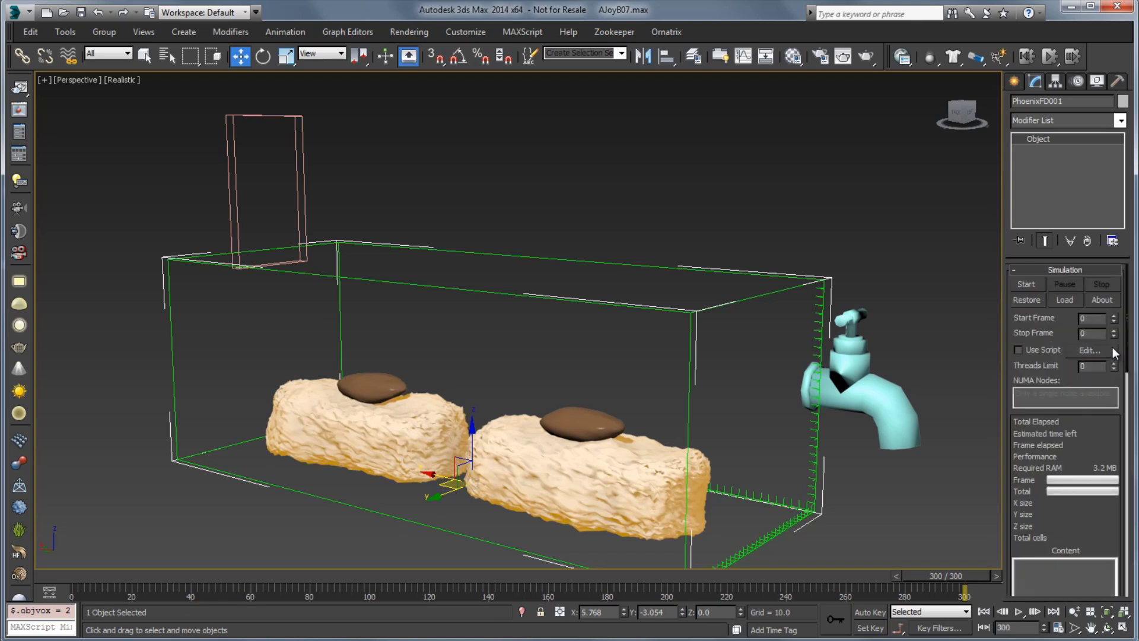
{"action": "left_click", "coordinate": [1027, 284]}
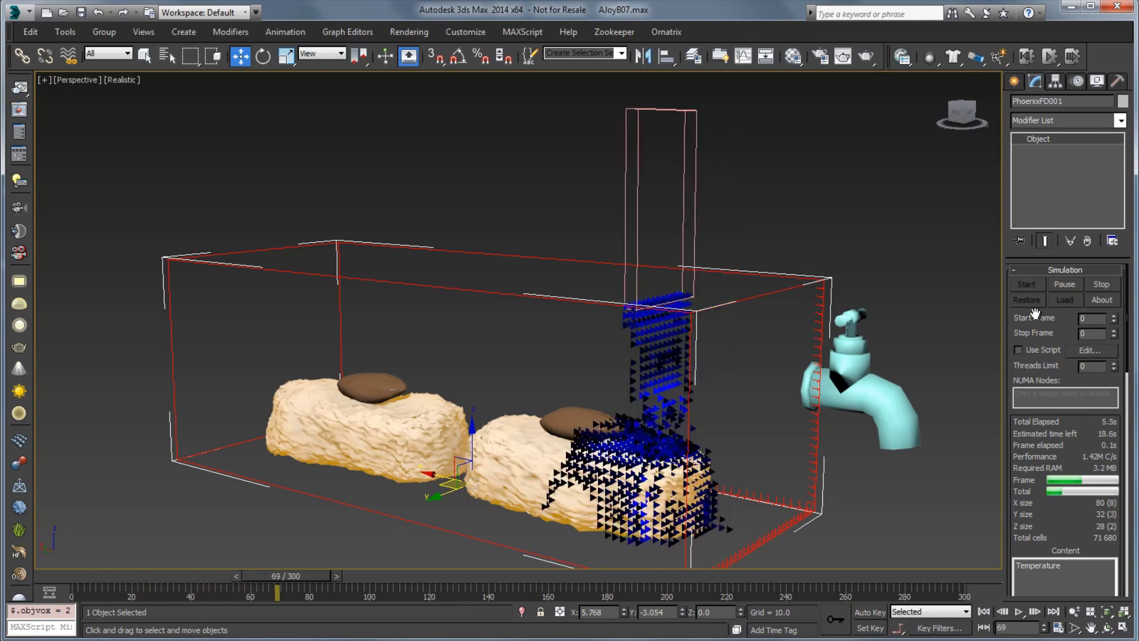
Step: Set the upper Liquid/Temp. threshold of the simulator's preview to 1.5
{"action": "right_click", "coordinate": [1041, 369]}
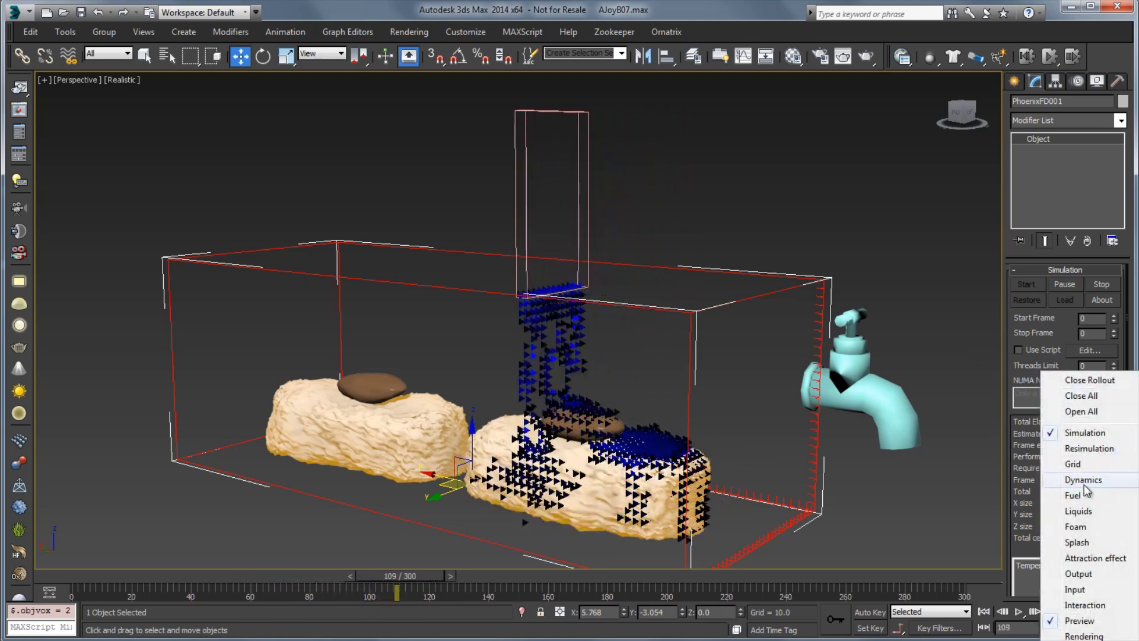
{"action": "left_click", "coordinate": [1079, 620]}
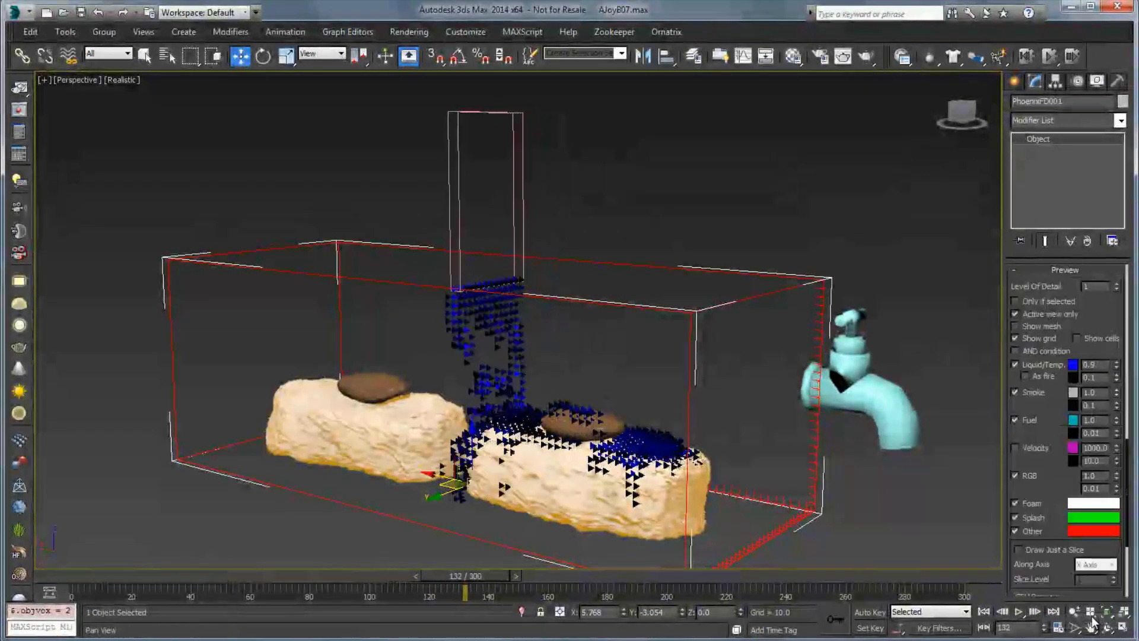
{"action": "left_click", "coordinate": [1094, 364]}
{"action": "type", "text": "1.5"}
{"action": "key", "text": "Return"}
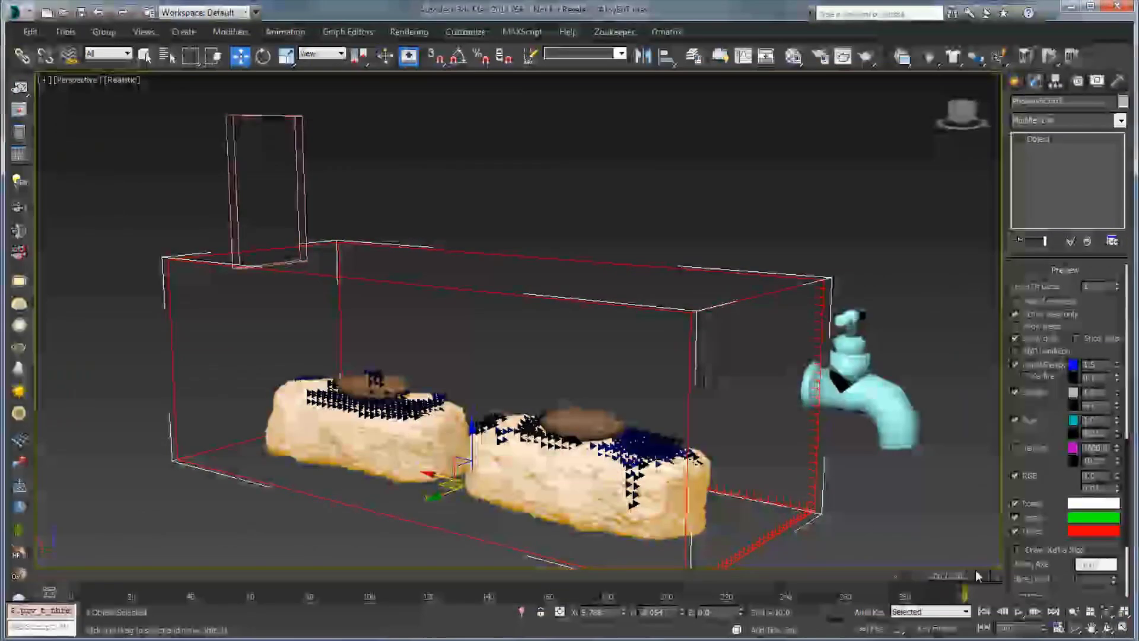
Step: Scrub the animation back to frame 41 and set the grid's Z boundary condition to Jammed (-)
{"action": "left_click_drag", "start_coordinate": [970, 575], "coordinate": [236, 579]}
{"action": "key", "text": "w"}
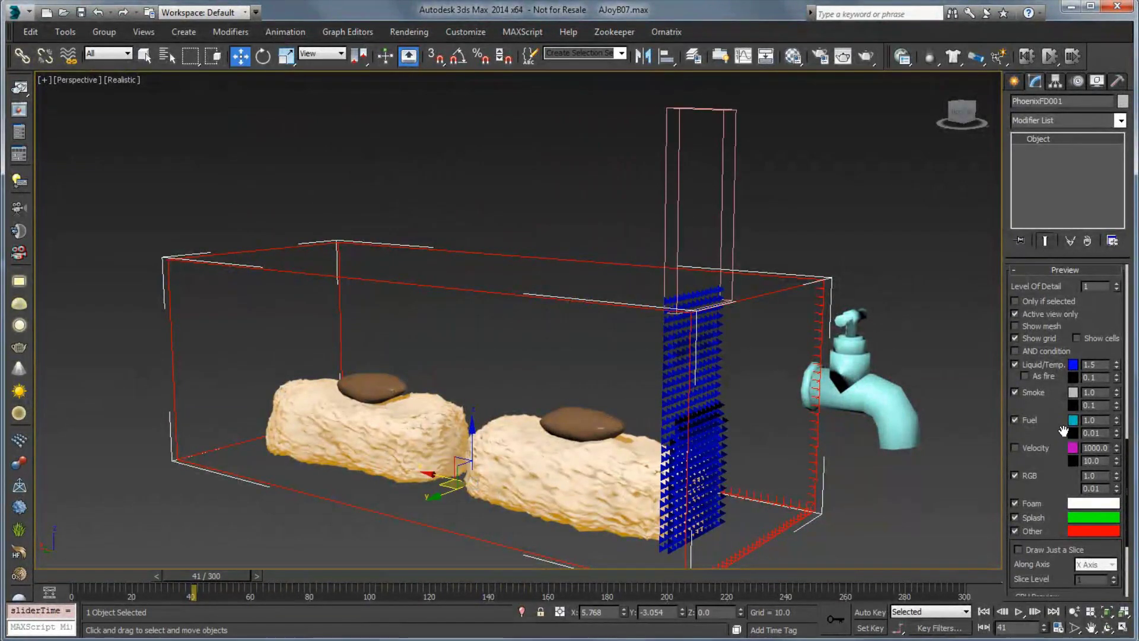
{"action": "scroll", "coordinate": [1064, 431], "scroll_direction": "up", "scroll_amount": 5}
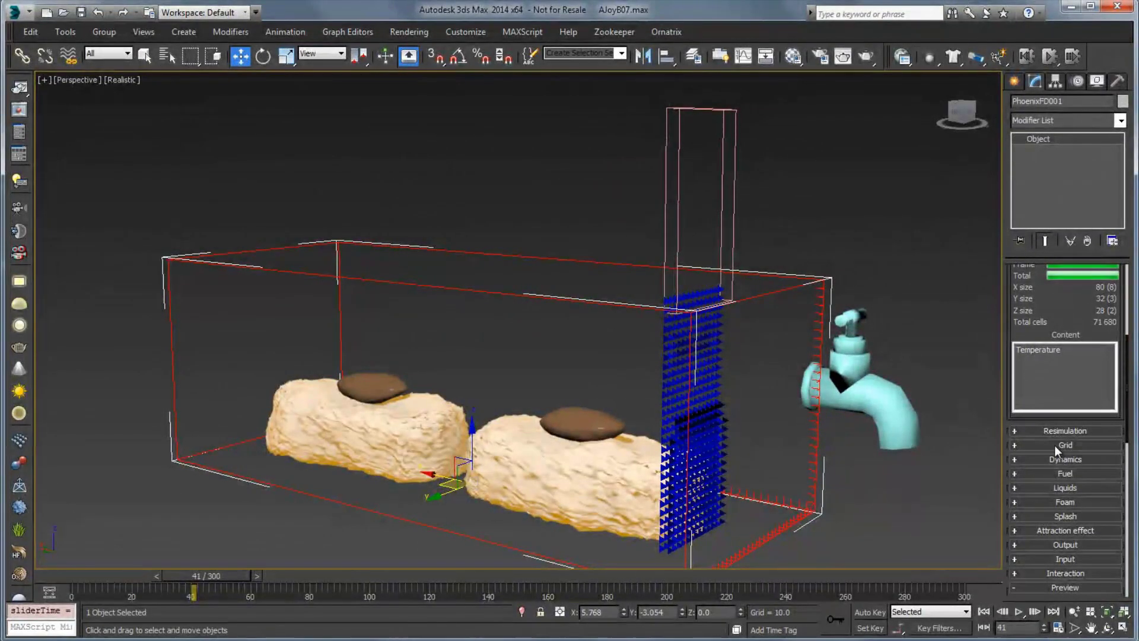
{"action": "left_click", "coordinate": [1055, 445]}
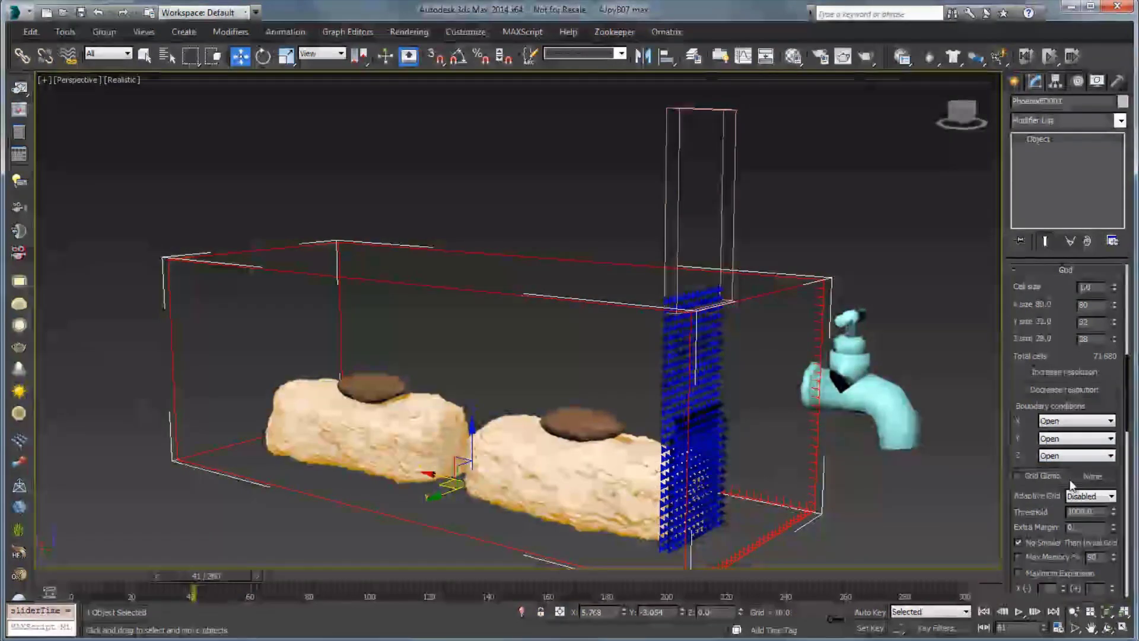
{"action": "left_click", "coordinate": [1056, 456]}
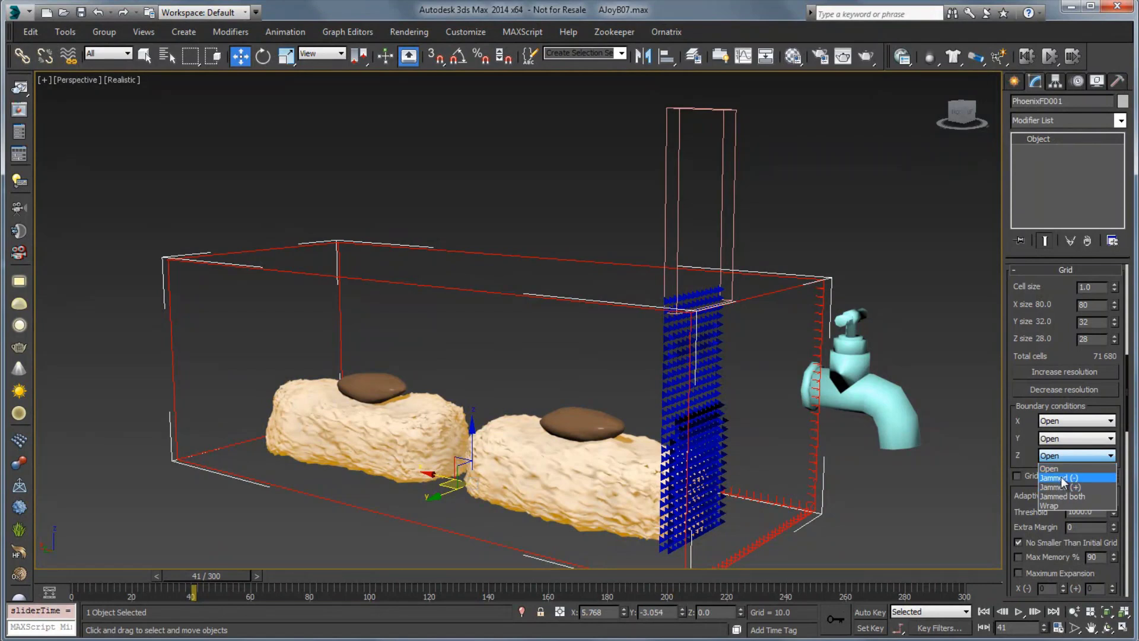
{"action": "left_click", "coordinate": [1060, 478]}
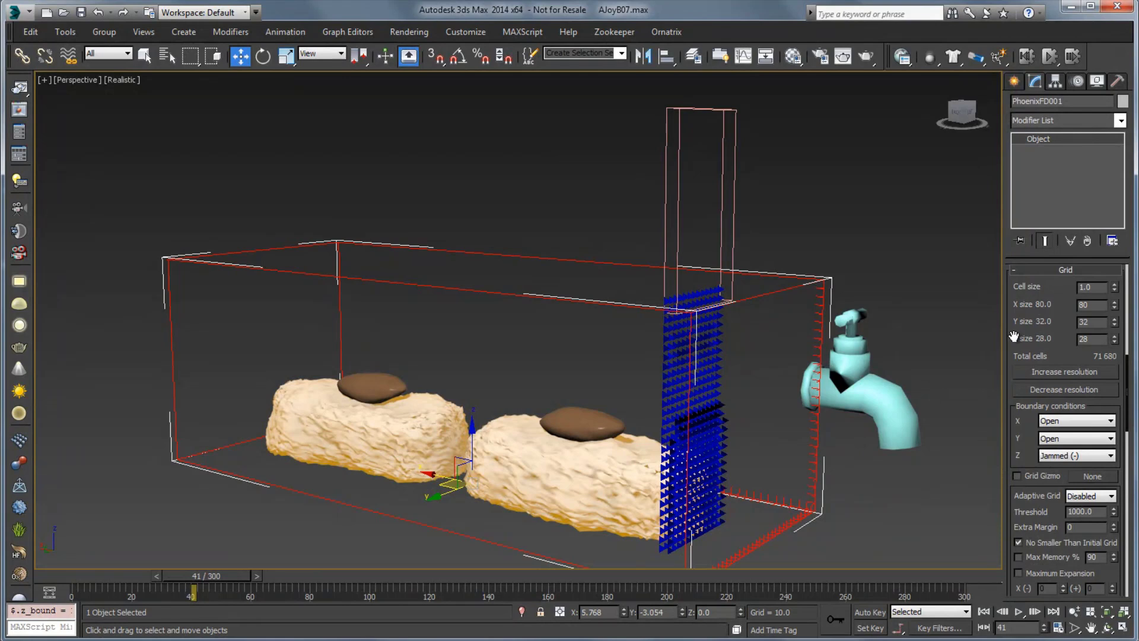
Step: Refine the simulator grid by setting its cell size to 0.5
{"action": "scroll", "coordinate": [1013, 337], "scroll_direction": "down", "scroll_amount": 1}
{"action": "scroll", "coordinate": [1056, 326], "scroll_direction": "up", "scroll_amount": 2}
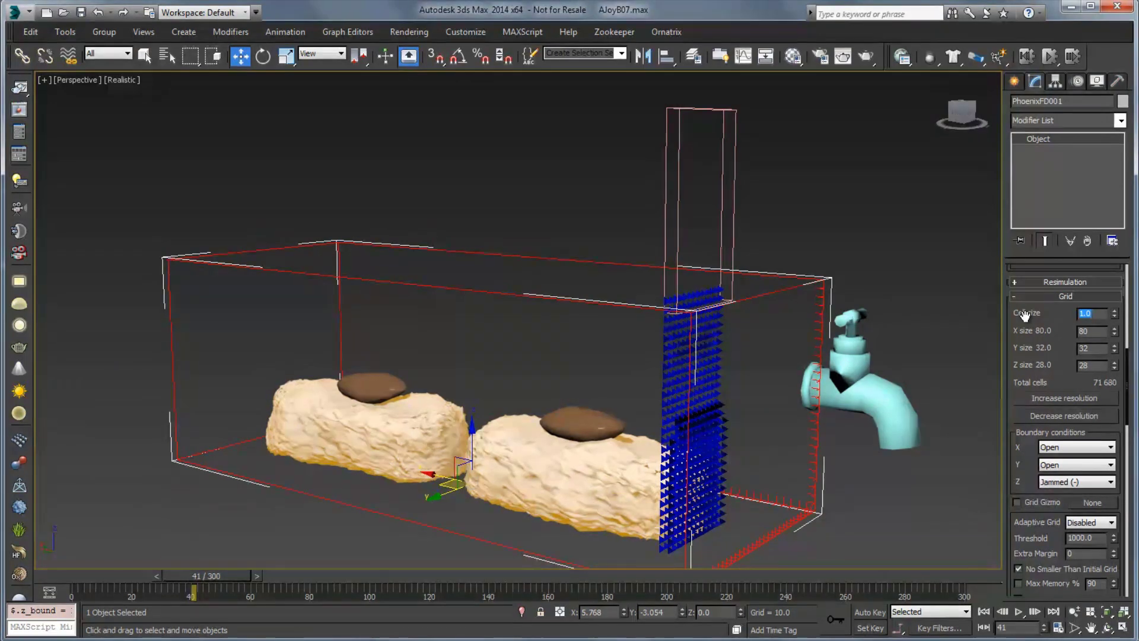
{"action": "type", "text": "5"}
{"action": "key", "text": "Tab"}
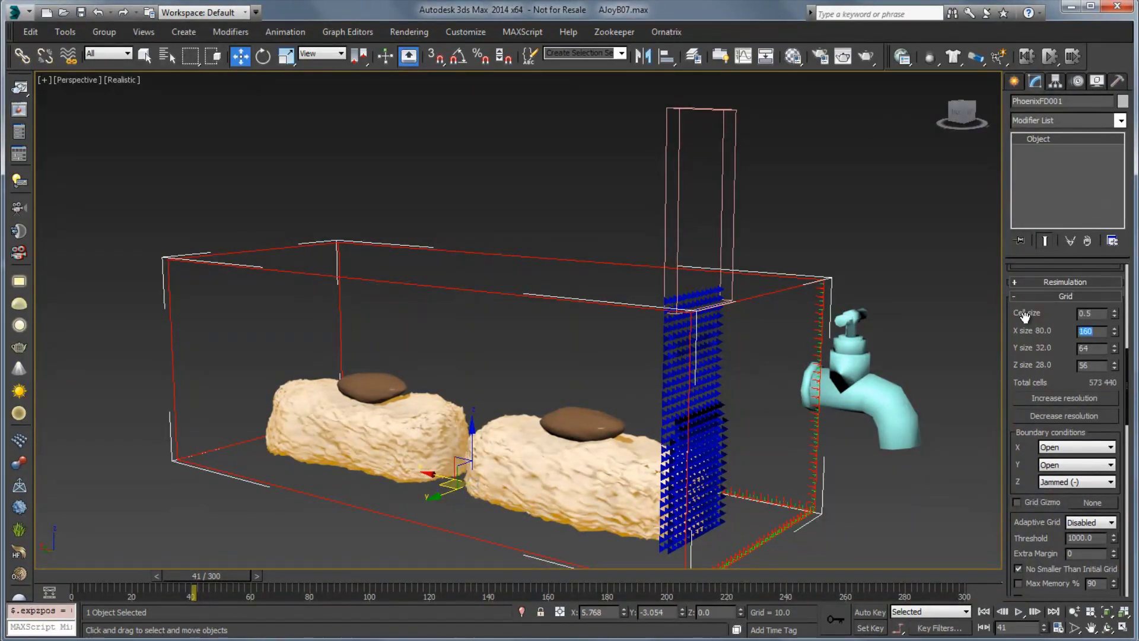
Step: Run the simulation with the refined grid and stop it at about frame 104
{"action": "left_click_drag", "start_coordinate": [1025, 316], "coordinate": [1066, 464]}
{"action": "left_click_drag", "start_coordinate": [1029, 357], "coordinate": [1029, 437]}
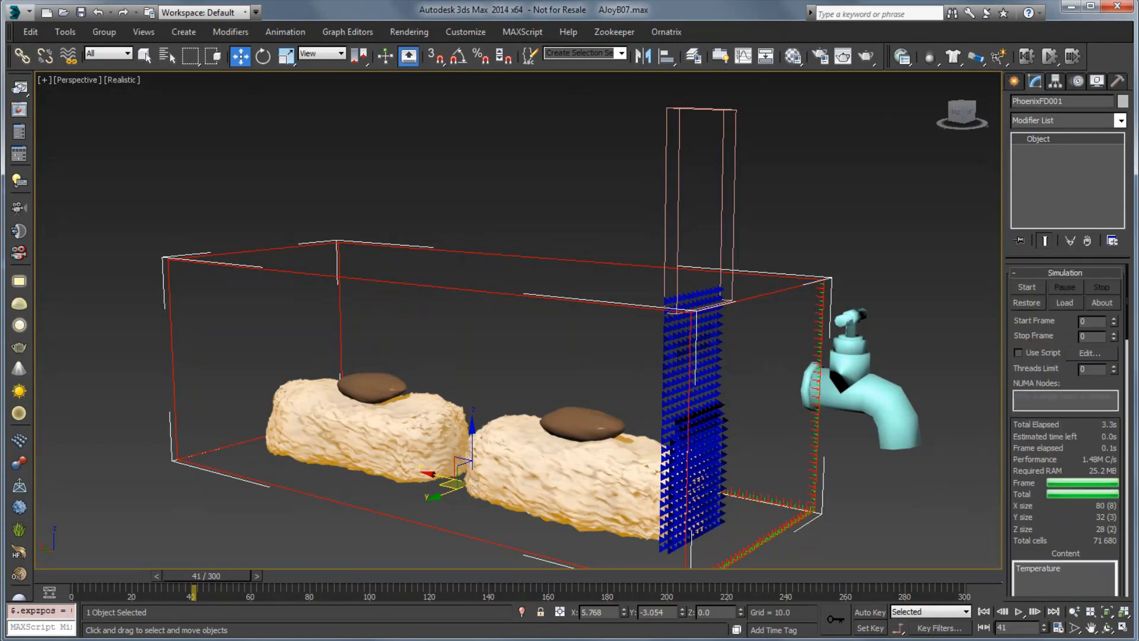
{"action": "left_click", "coordinate": [1029, 288]}
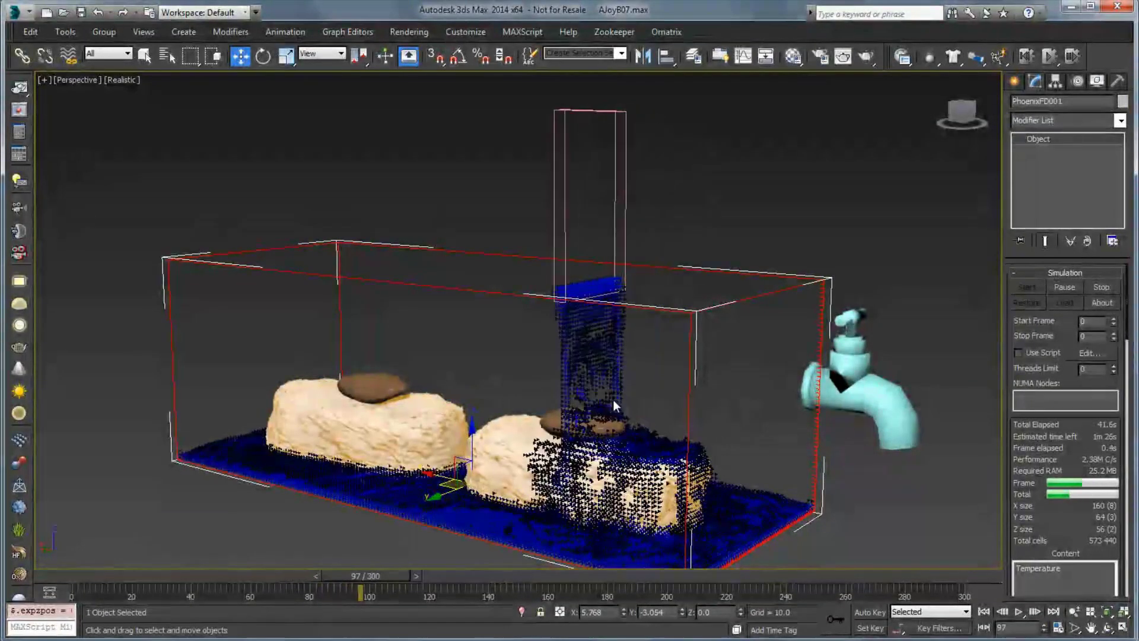
{"action": "left_click", "coordinate": [1102, 287]}
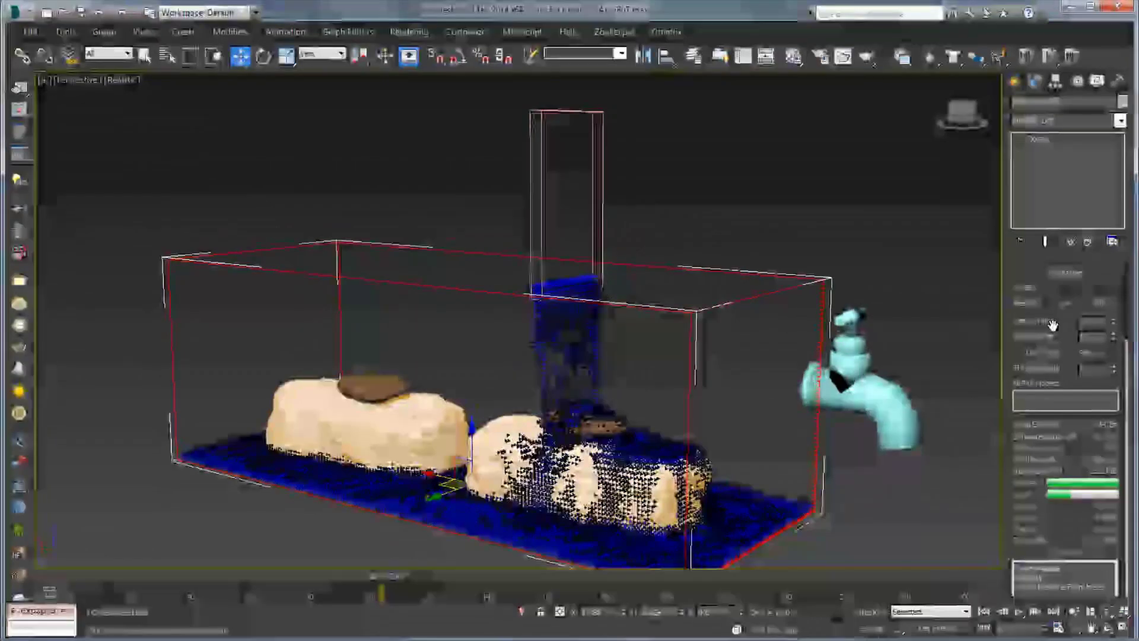
Step: Set the liquid's sharpness to 0.5 and its viscosity to 0.7
{"action": "right_click", "coordinate": [1053, 326]}
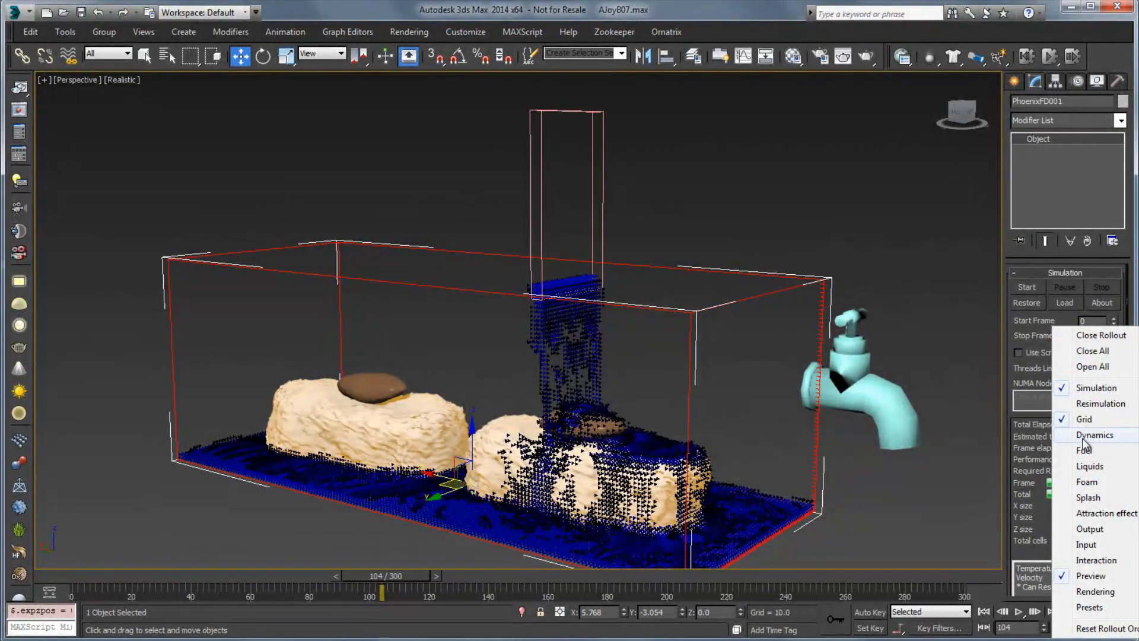
{"action": "left_click", "coordinate": [1085, 466]}
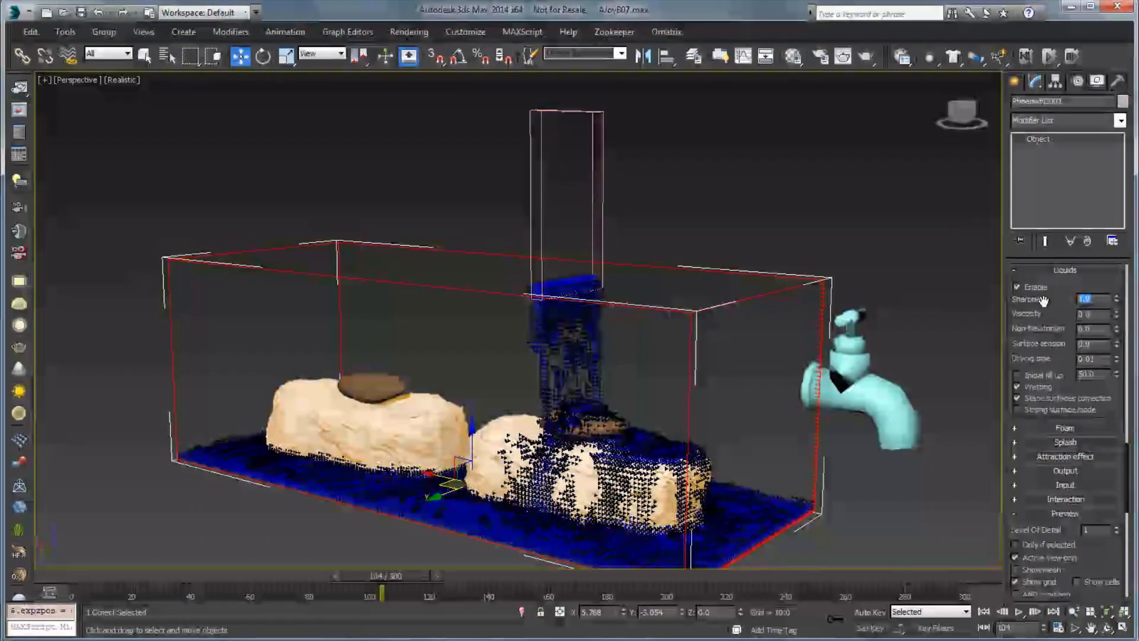
{"action": "type", "text": "0.5"}
{"action": "key", "text": "Return"}
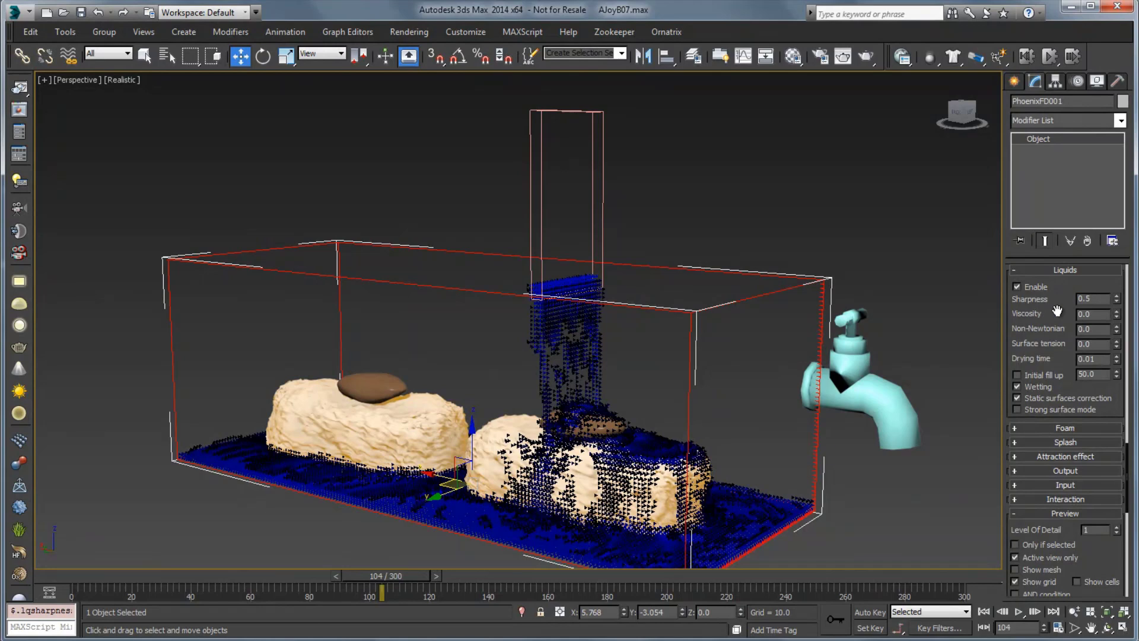
{"action": "left_click", "coordinate": [1098, 311]}
Step: Reset the vorticity in the simulator's dynamics settings to its minimum
{"action": "scroll", "coordinate": [1086, 338], "scroll_direction": "down", "scroll_amount": 5}
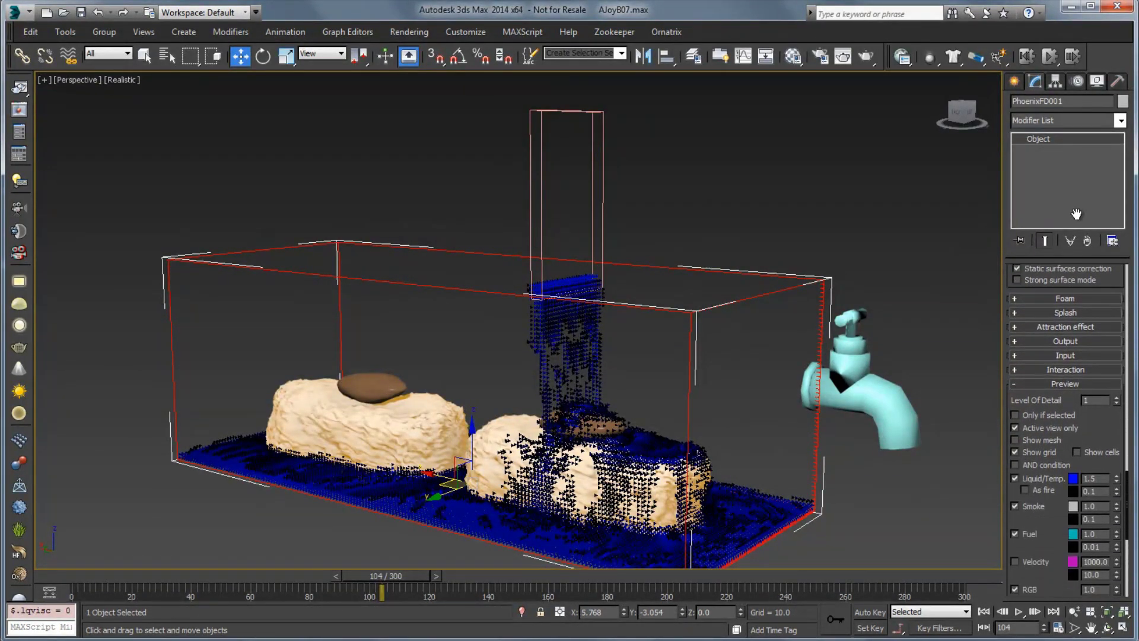
{"action": "scroll", "coordinate": [1081, 346], "scroll_direction": "up", "scroll_amount": 5}
{"action": "left_click_drag", "start_coordinate": [1081, 346], "coordinate": [1081, 441]}
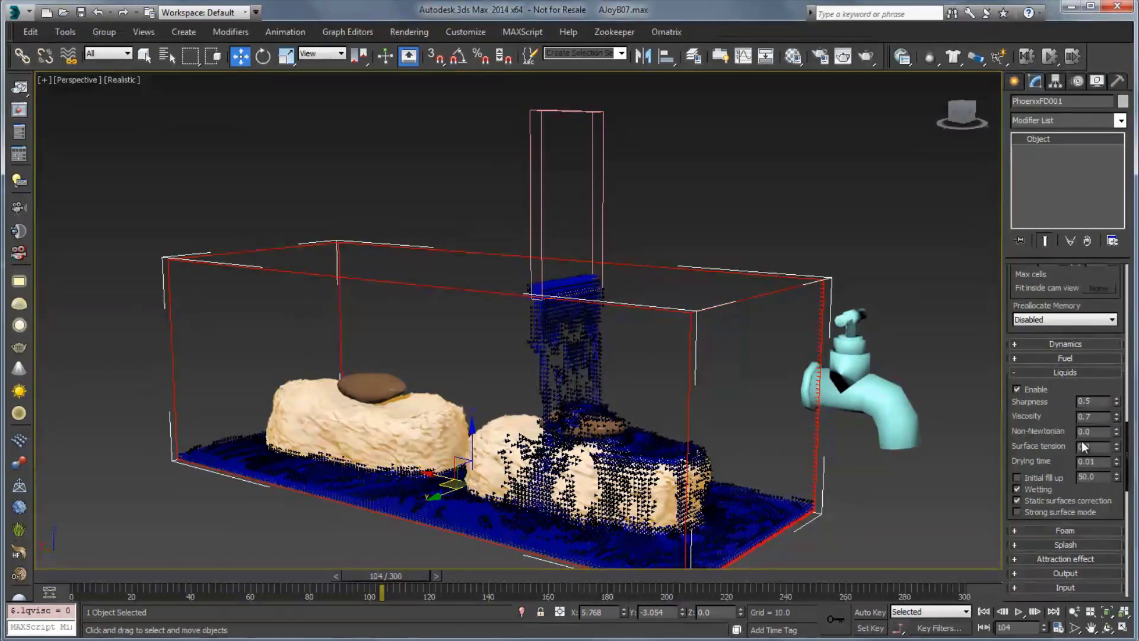
{"action": "left_click", "coordinate": [1067, 346]}
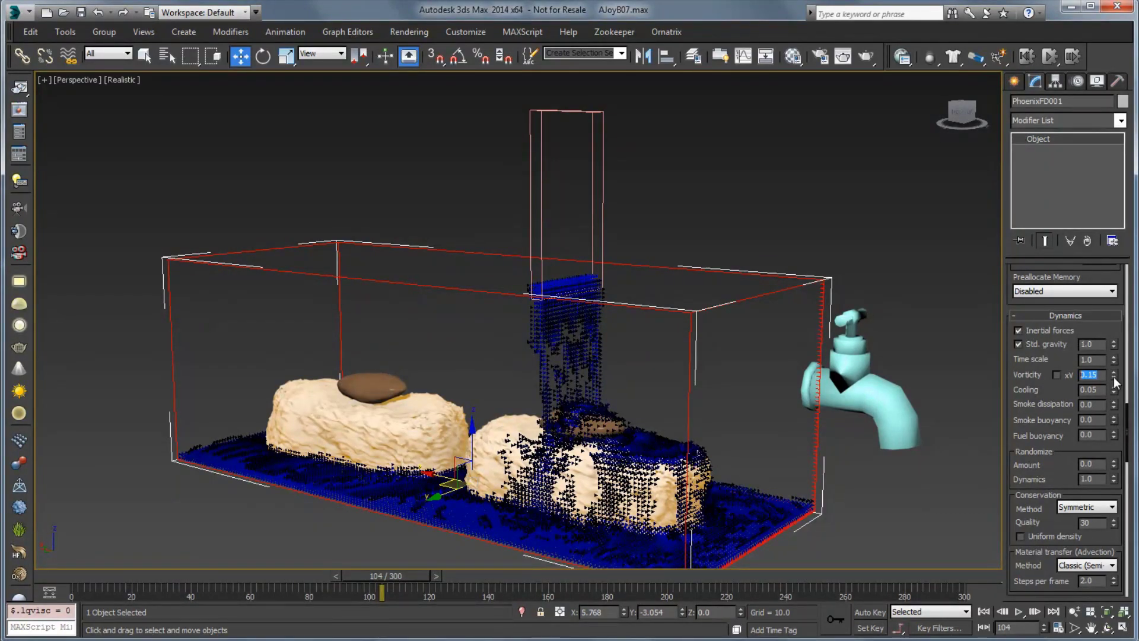
{"action": "right_click", "coordinate": [1114, 379]}
Step: Run the simulation again and examine the falling liquid from the short end of the grid
{"action": "scroll", "coordinate": [1052, 397], "scroll_direction": "up", "scroll_amount": 5}
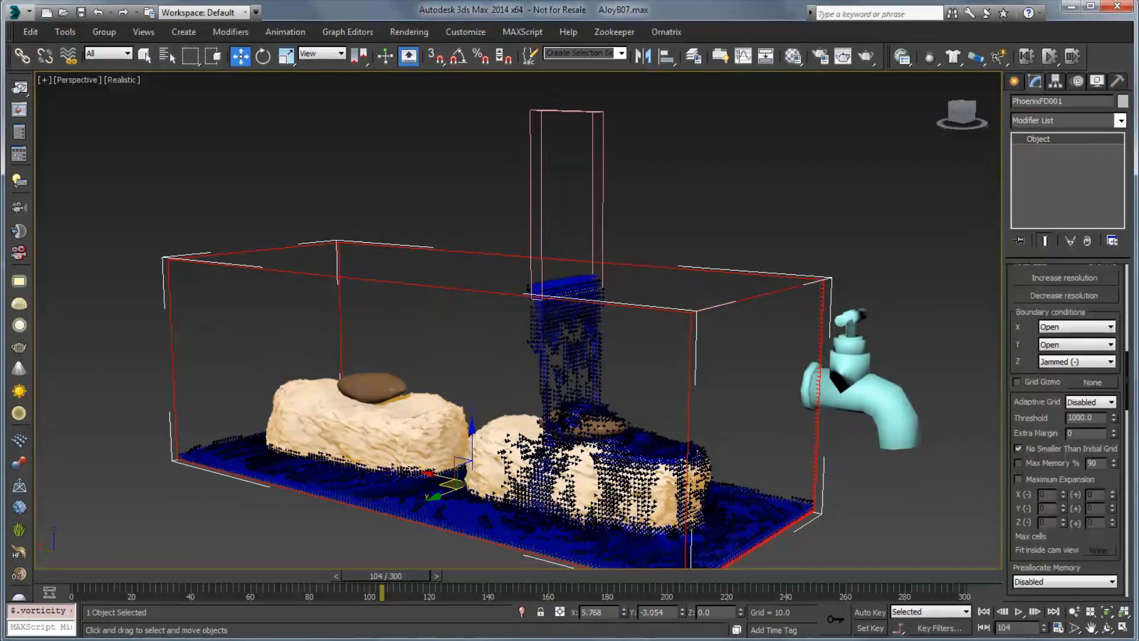
{"action": "right_click", "coordinate": [1032, 309]}
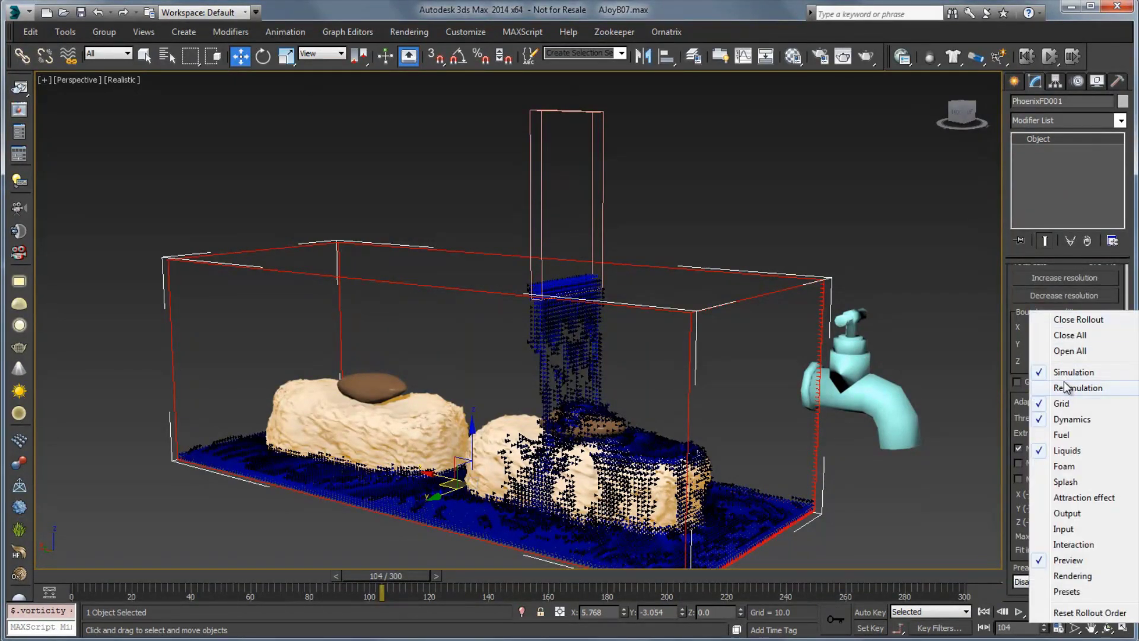
{"action": "left_click", "coordinate": [1065, 372]}
{"action": "left_click", "coordinate": [1024, 283]}
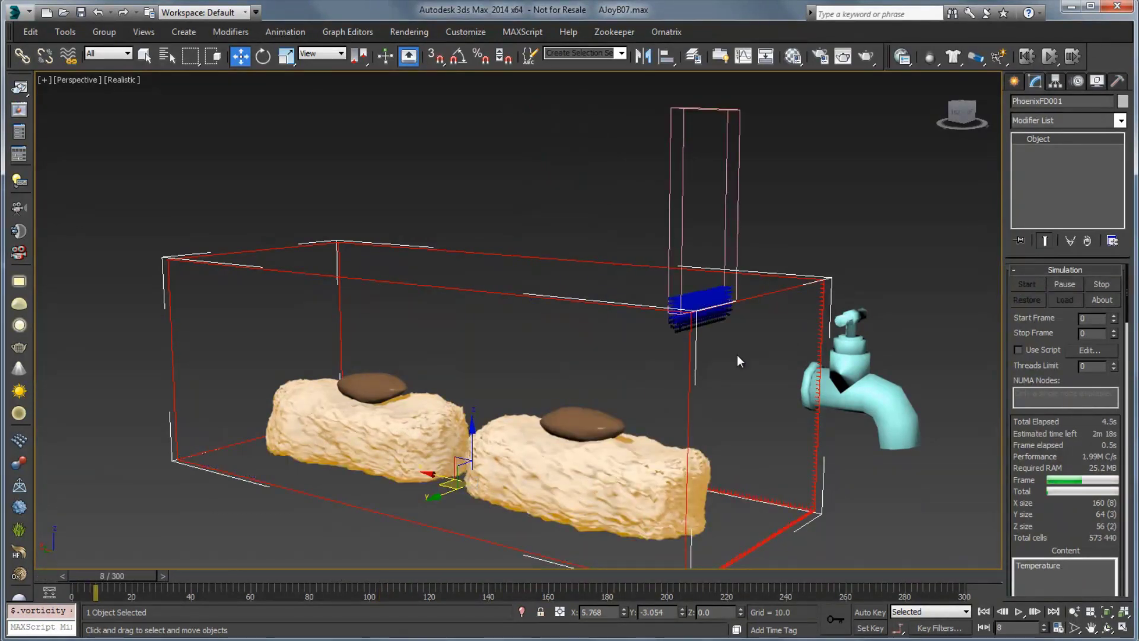
{"action": "middle_click_drag", "start_coordinate": [767, 359], "coordinate": [712, 359], "text": "alt"}
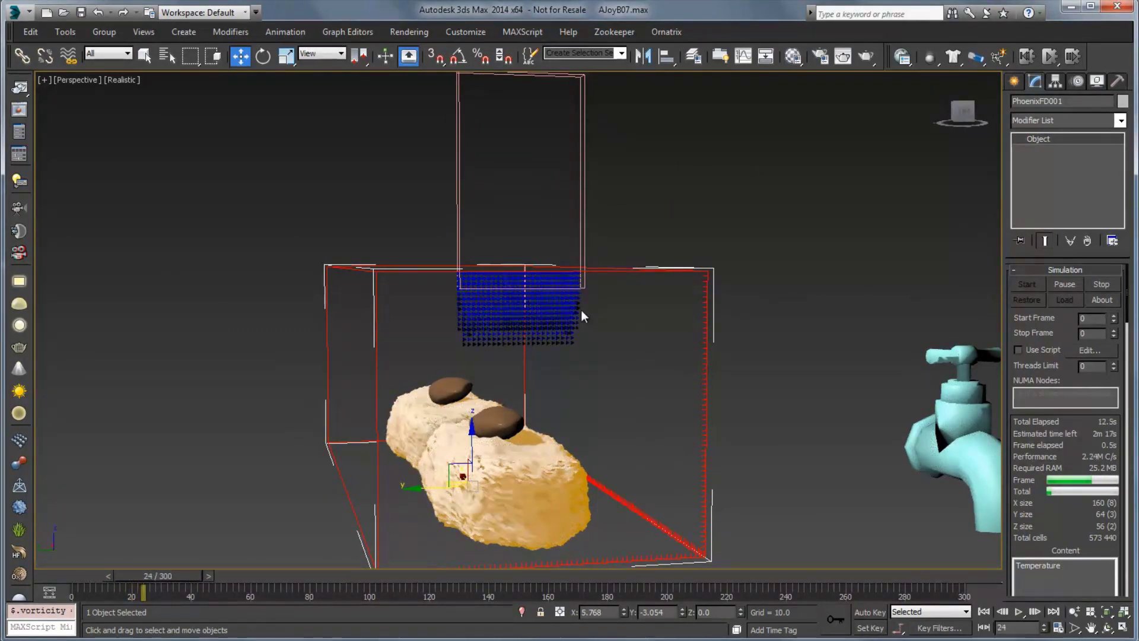
{"action": "middle_click_drag", "start_coordinate": [532, 312], "coordinate": [684, 351], "text": "alt"}
{"action": "middle_click_drag", "start_coordinate": [837, 347], "coordinate": [707, 347], "text": "alt"}
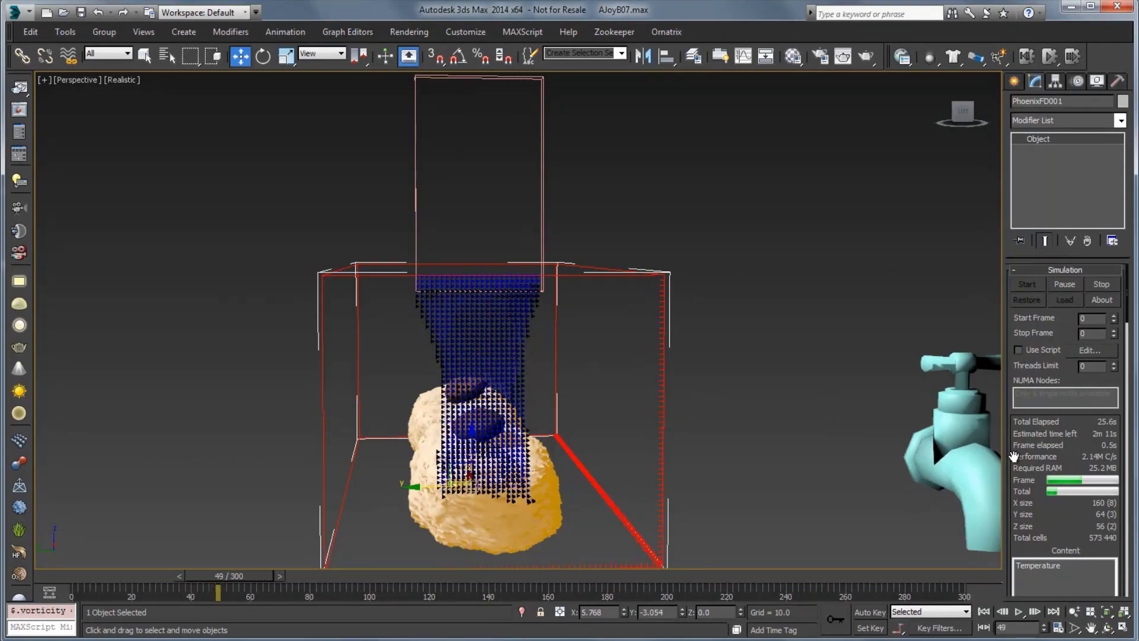
Step: Turn on the mesh display in the simulator's preview settings while the simulation runs
{"action": "scroll", "coordinate": [1062, 416], "scroll_direction": "down", "scroll_amount": 5}
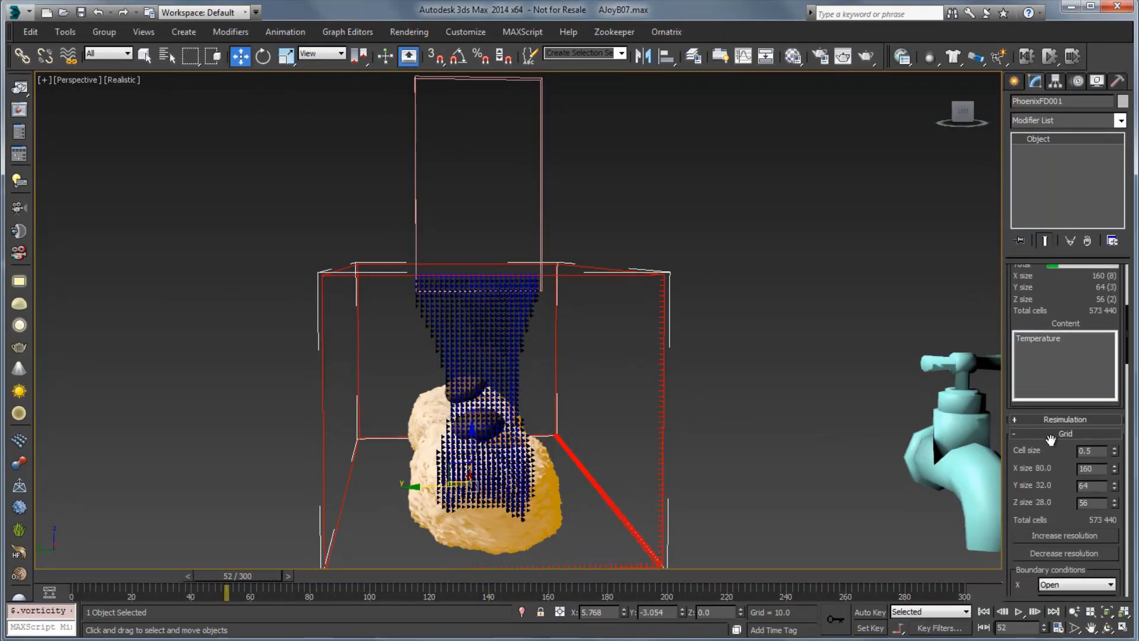
{"action": "right_click", "coordinate": [1049, 461]}
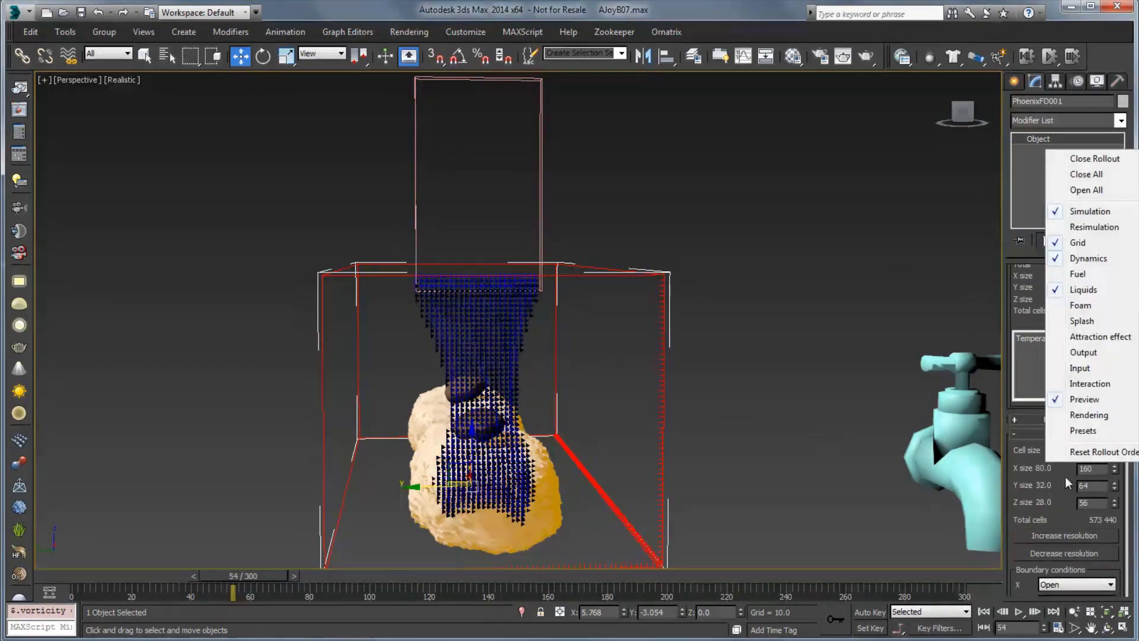
{"action": "left_click", "coordinate": [1092, 399]}
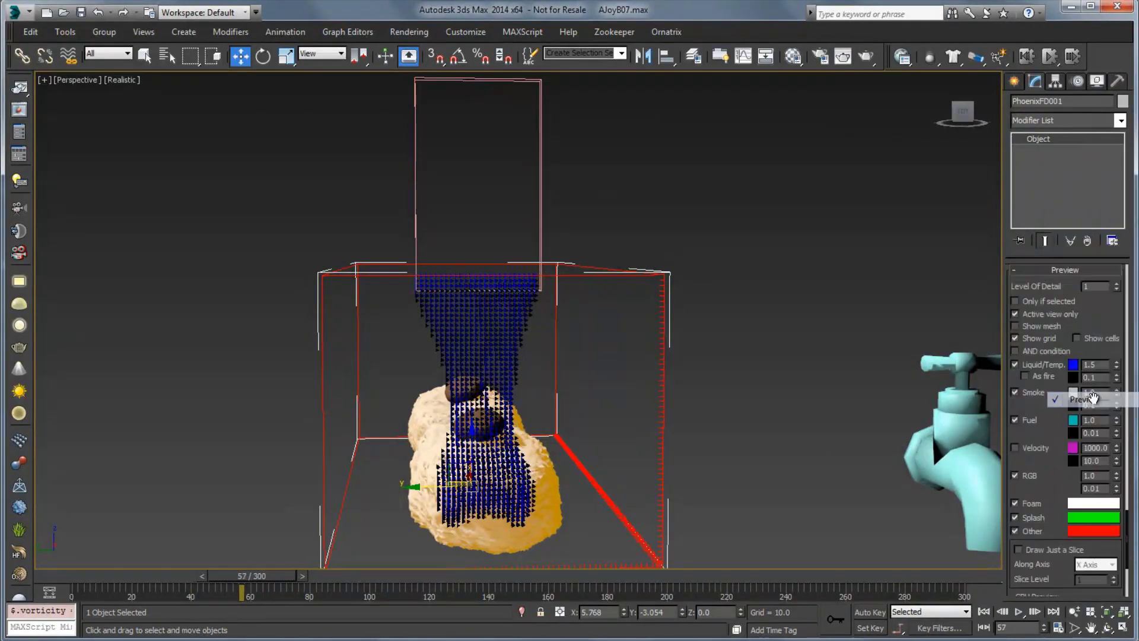
{"action": "left_click", "coordinate": [1038, 327]}
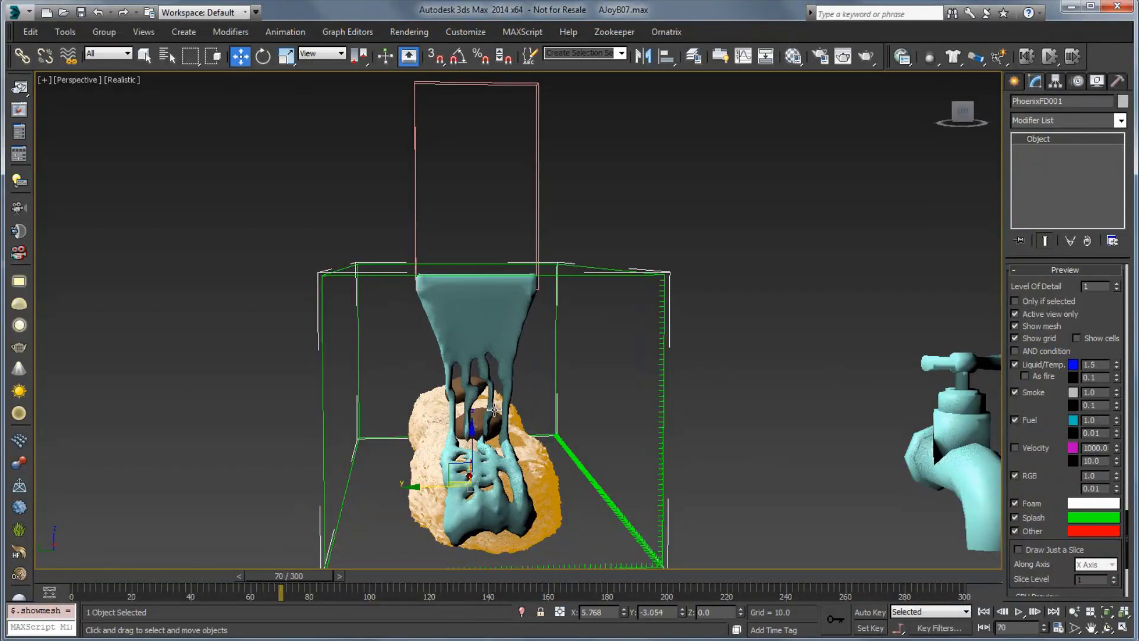
Step: Examine the flowing liquid mesh over the front cake piece from several angles and stop the simulation at about frame 120
{"action": "middle_click_drag", "start_coordinate": [492, 376], "coordinate": [656, 311], "text": "alt"}
{"action": "scroll", "coordinate": [638, 433], "scroll_direction": "up", "scroll_amount": 2}
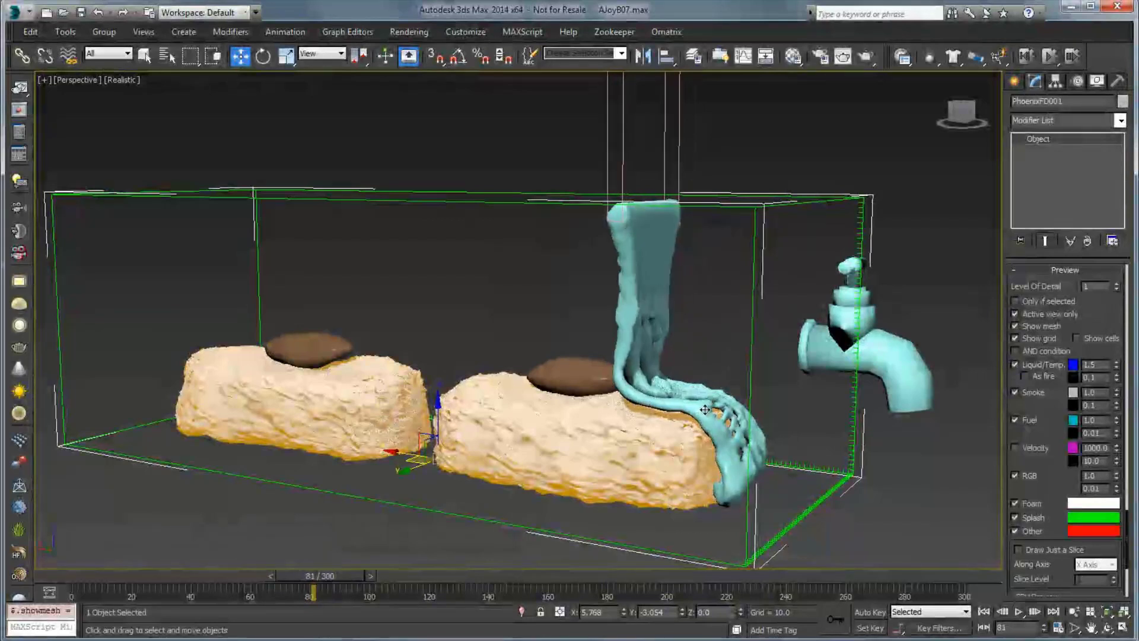
{"action": "middle_click_drag", "start_coordinate": [707, 413], "coordinate": [664, 429], "text": "alt"}
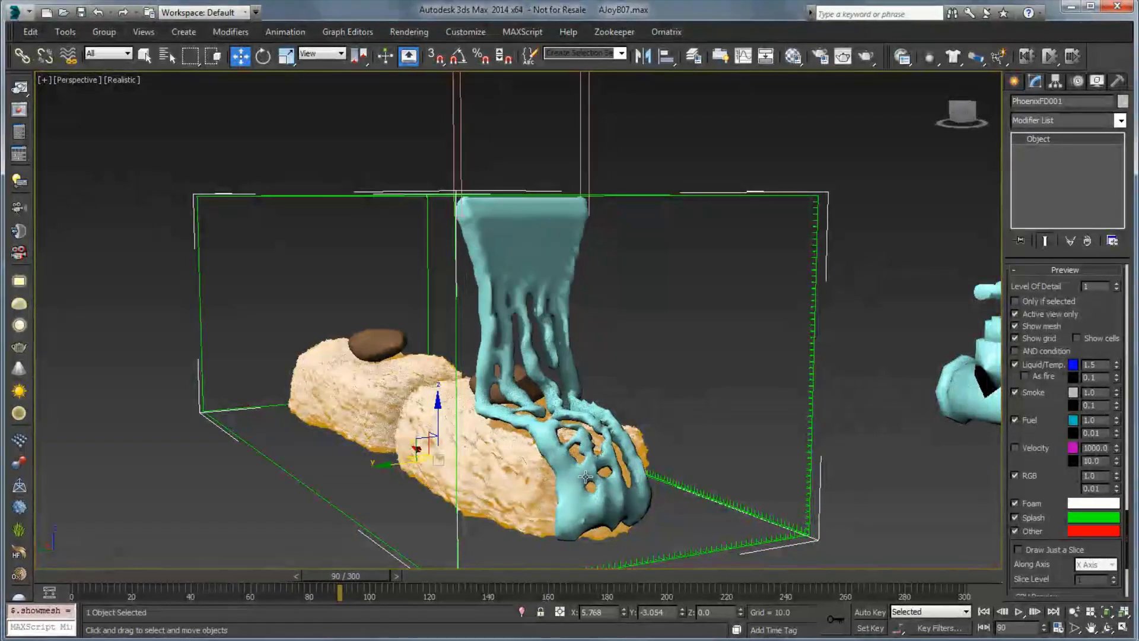
{"action": "middle_click_drag", "start_coordinate": [604, 480], "coordinate": [569, 482], "text": "alt"}
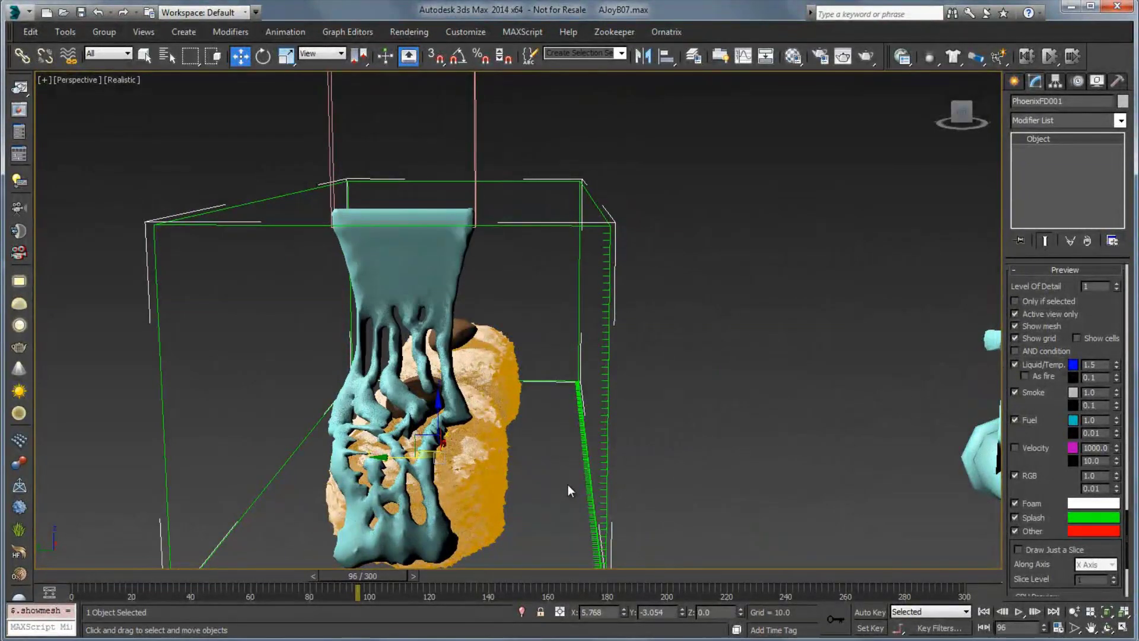
{"action": "middle_click_drag", "start_coordinate": [492, 486], "coordinate": [575, 484], "text": "alt"}
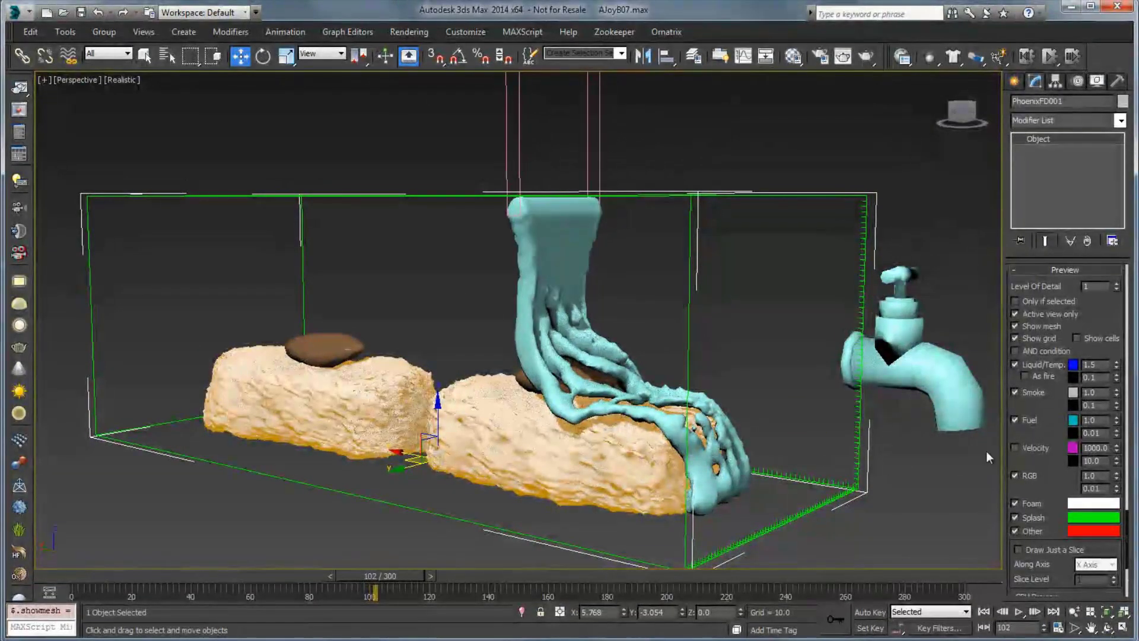
{"action": "right_click", "coordinate": [1106, 326]}
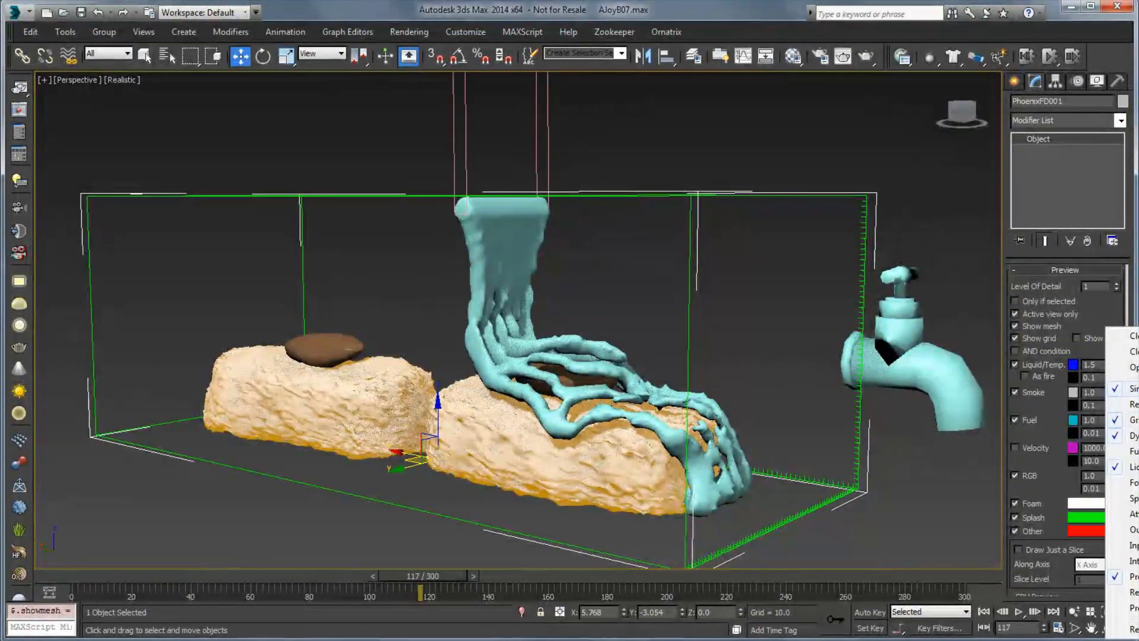
{"action": "left_click", "coordinate": [1127, 388]}
{"action": "left_click", "coordinate": [1099, 283]}
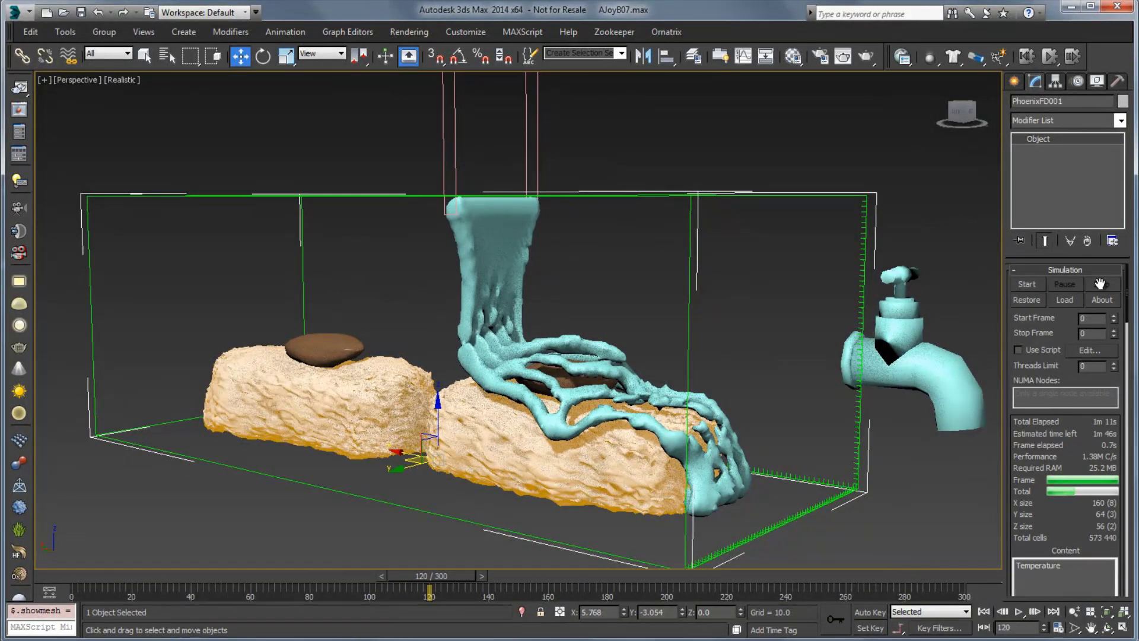
Step: Enable strong surface mode in the liquid settings and enter a new surface tension value
{"action": "right_click", "coordinate": [1059, 322]}
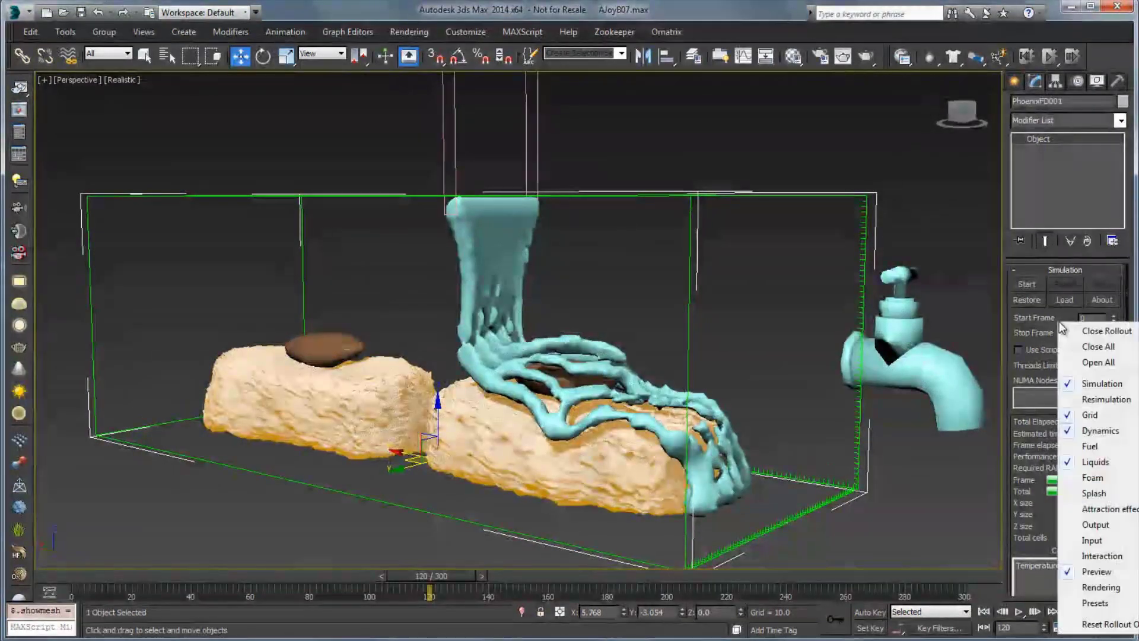
{"action": "left_click", "coordinate": [1095, 462]}
{"action": "mouse_move", "coordinate": [1049, 333]}
{"action": "left_mouse_down"}
{"action": "mouse_move", "coordinate": [1049, 306]}
{"action": "mouse_move", "coordinate": [1048, 331]}
{"action": "left_mouse_up"}
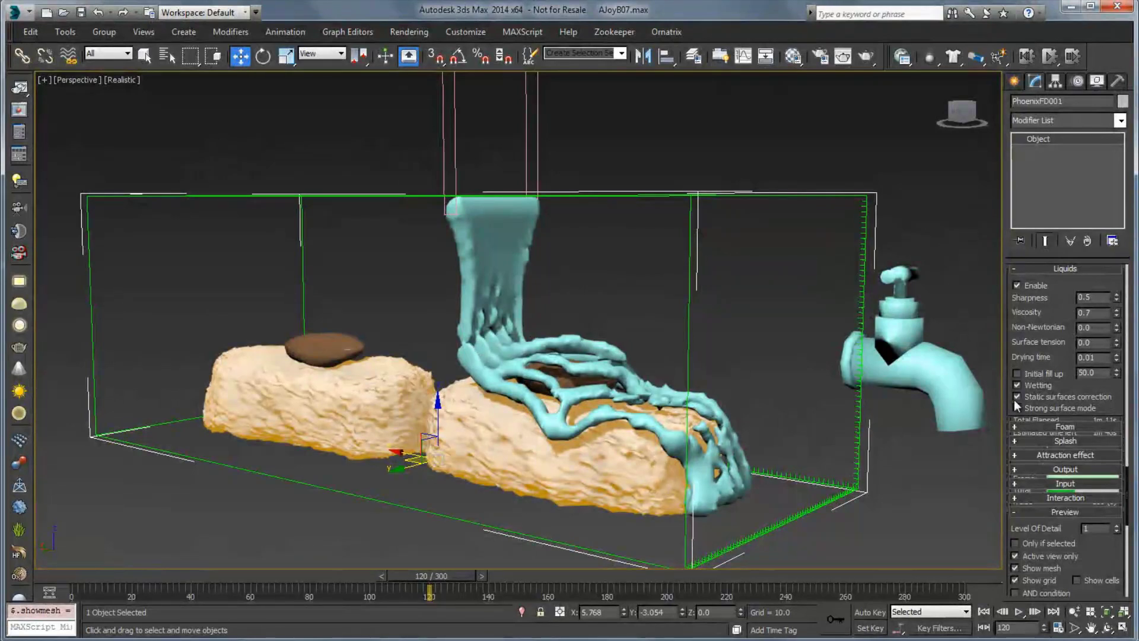
{"action": "scroll", "coordinate": [1068, 415], "scroll_direction": "up", "scroll_amount": 5}
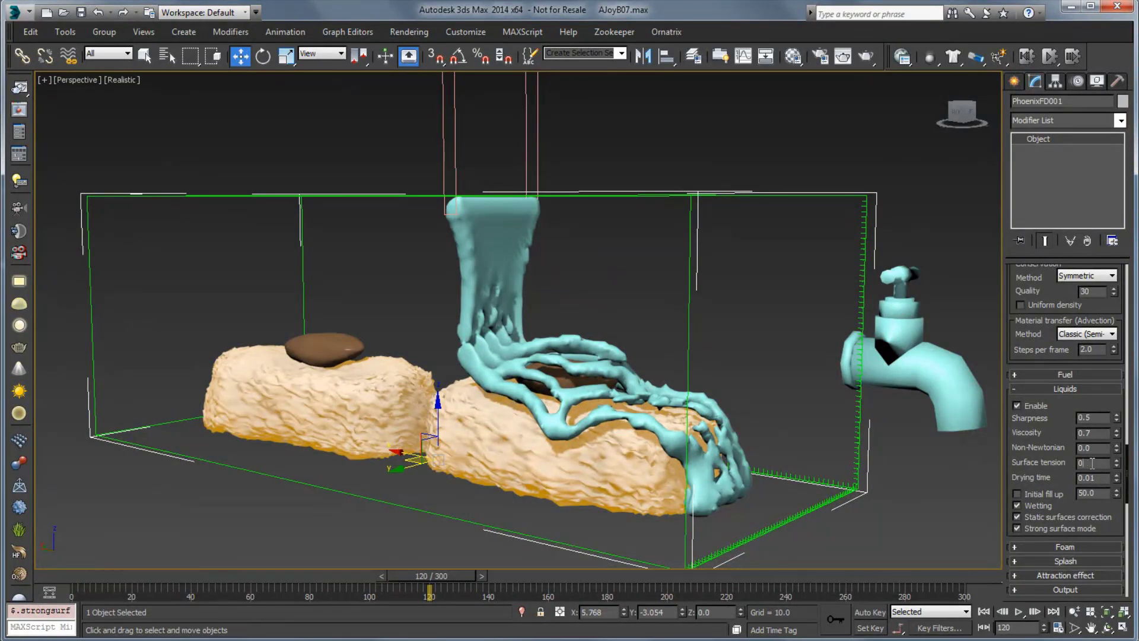
{"action": "key", "text": "Return"}
Step: Set the simulation grid's cell size to 0.3
{"action": "scroll", "coordinate": [1044, 385], "scroll_direction": "up", "scroll_amount": 3}
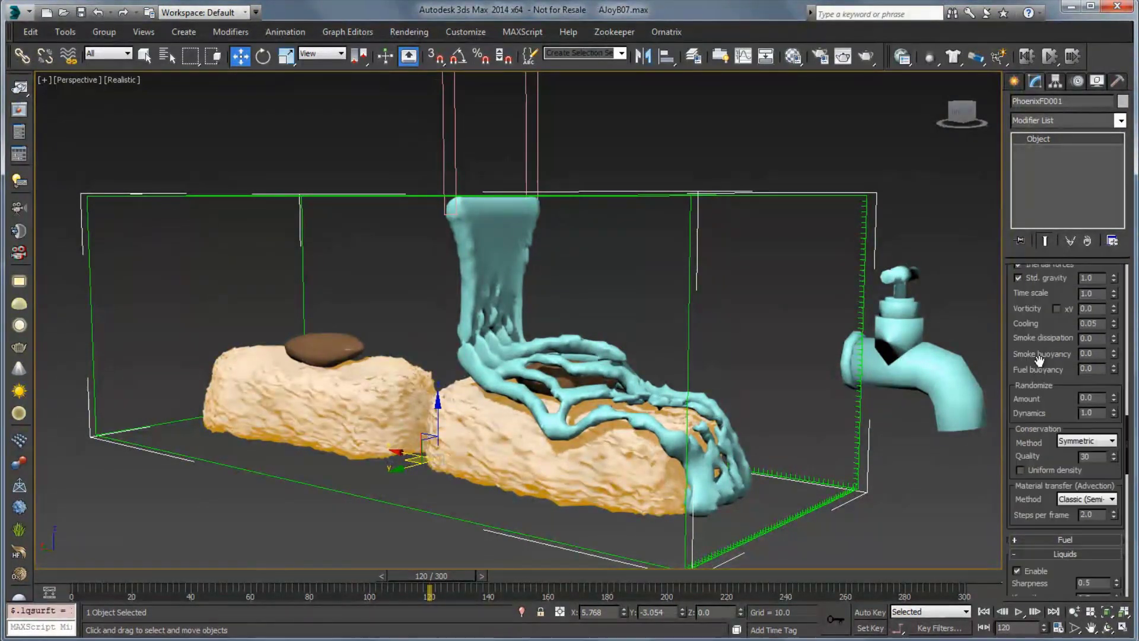
{"action": "left_click_drag", "start_coordinate": [1033, 340], "coordinate": [1043, 441]}
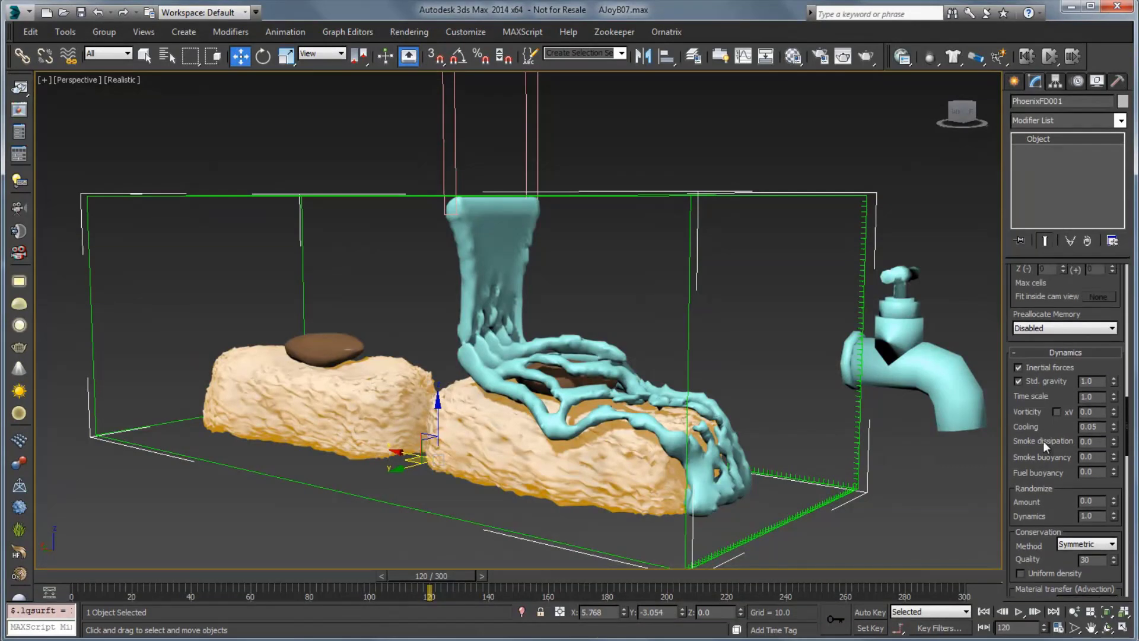
{"action": "right_click", "coordinate": [1043, 440]}
{"action": "left_click", "coordinate": [1119, 222]}
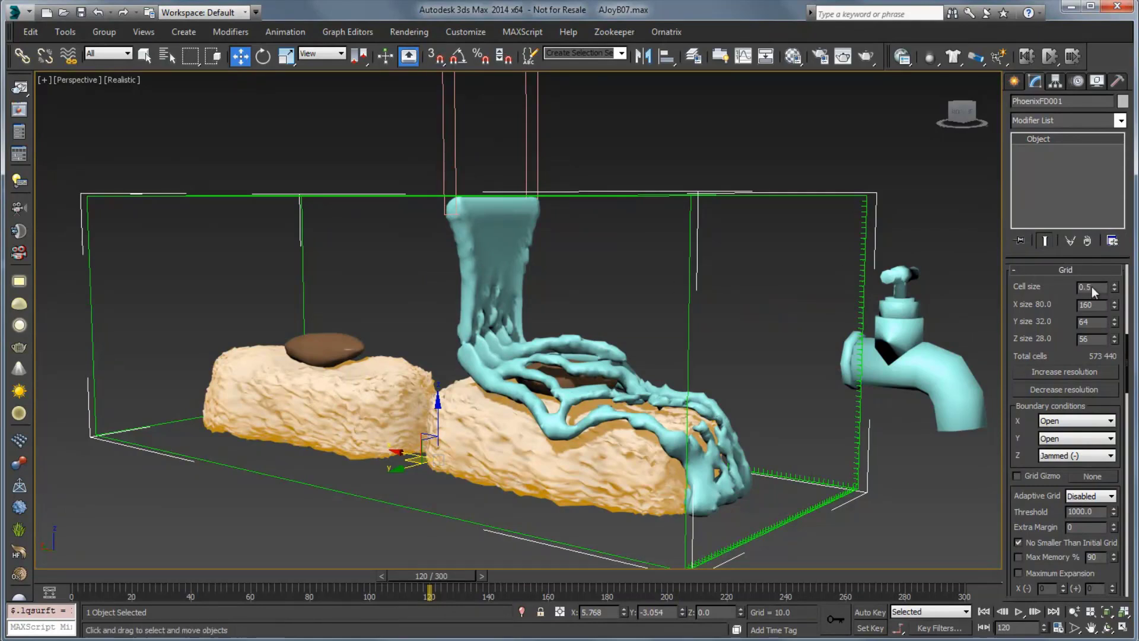
{"action": "key", "text": "BackSpace"}
{"action": "type", "text": "3"}
{"action": "key", "text": "Tab"}
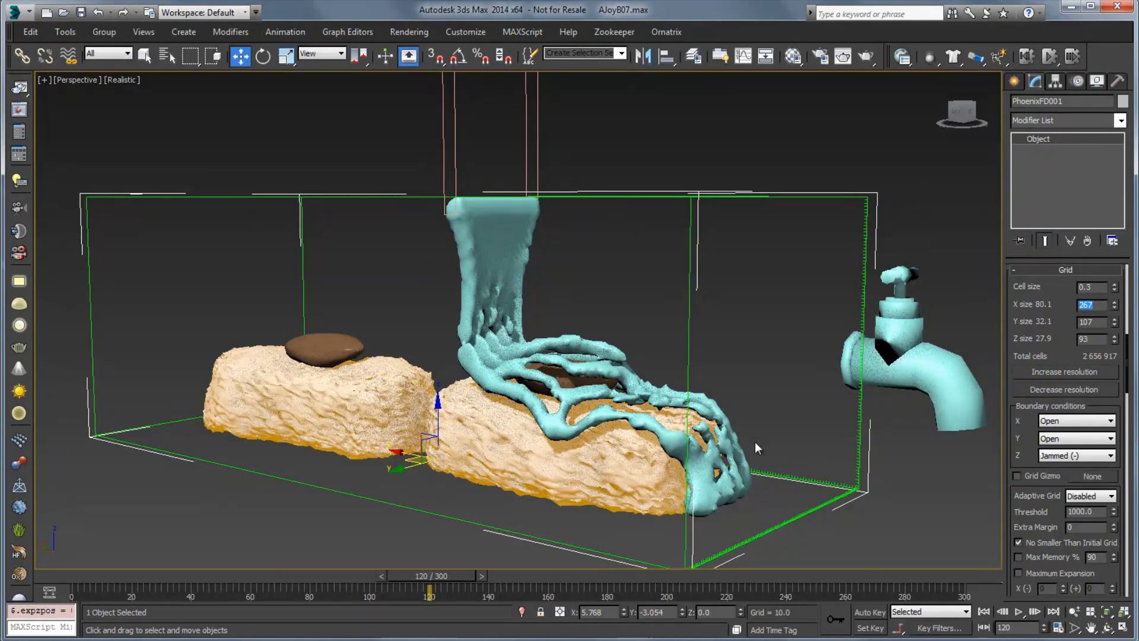
Step: Run the simulation with the finer grid, view it from the long side and stop it at about frame 57
{"action": "middle_click_drag", "start_coordinate": [763, 456], "coordinate": [721, 443], "text": "alt"}
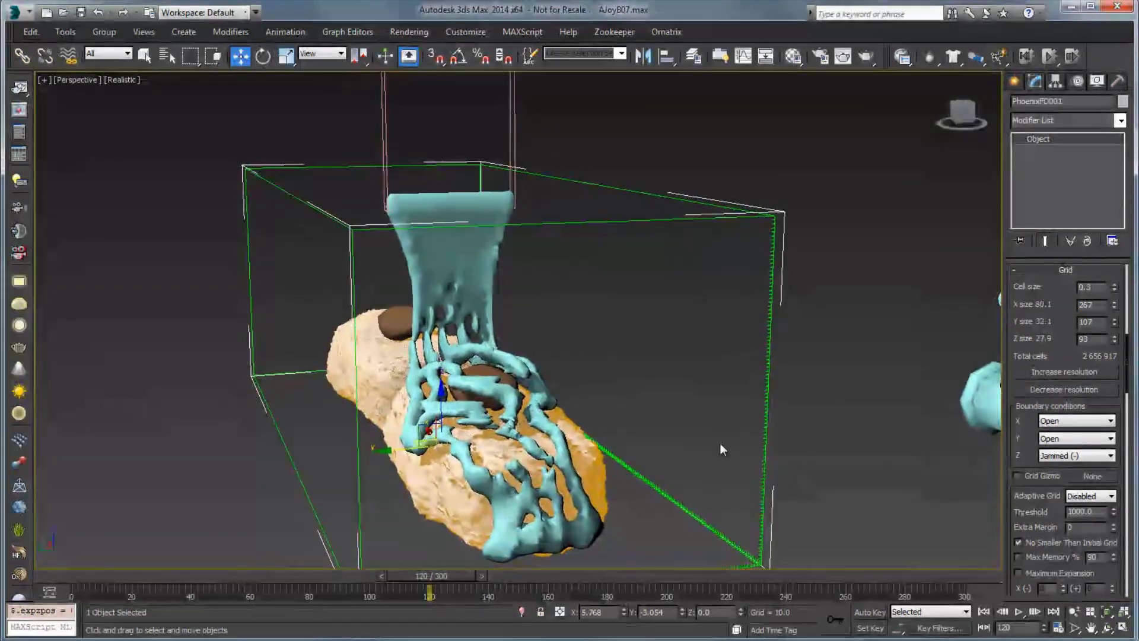
{"action": "right_click", "coordinate": [1036, 331]}
{"action": "left_click", "coordinate": [1085, 395]}
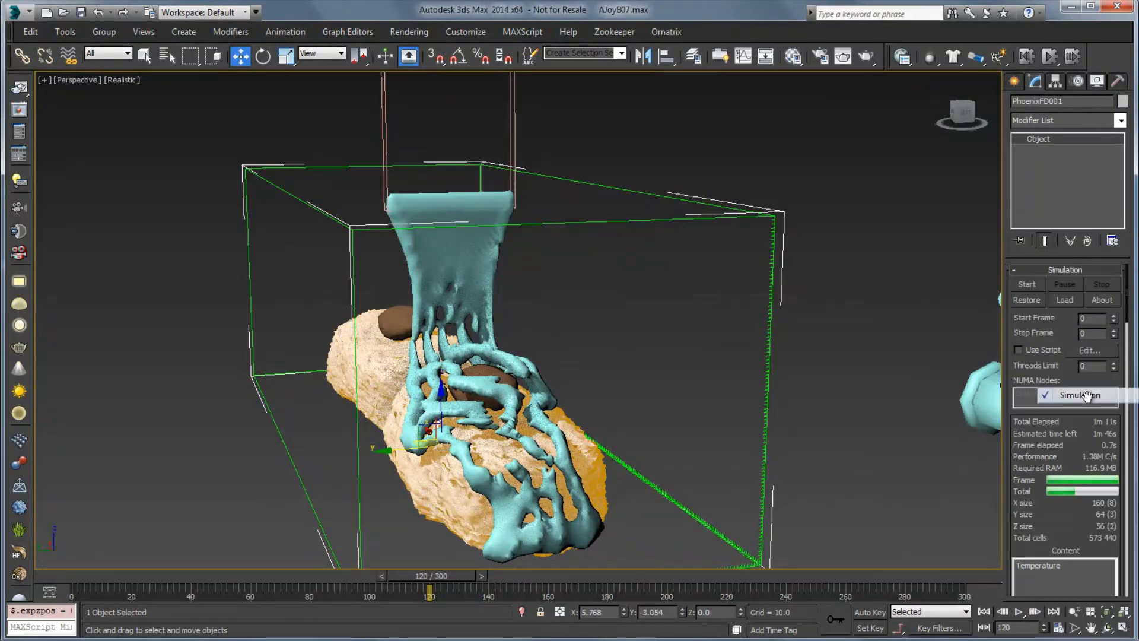
{"action": "left_click", "coordinate": [1029, 285]}
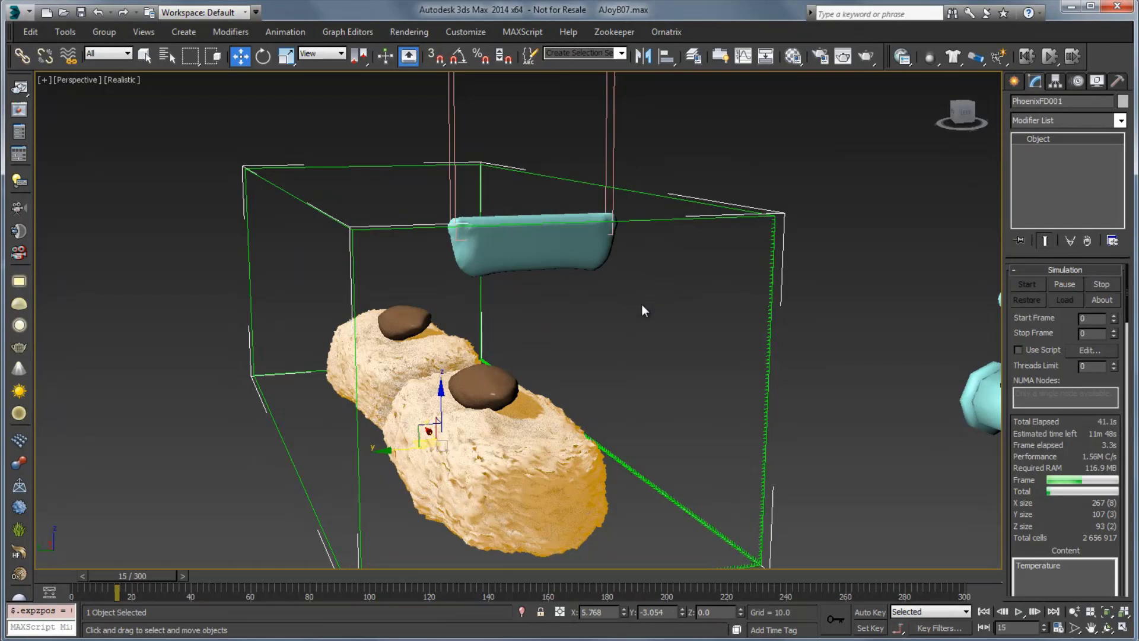
{"action": "middle_click_drag", "start_coordinate": [613, 308], "coordinate": [664, 296], "text": "alt"}
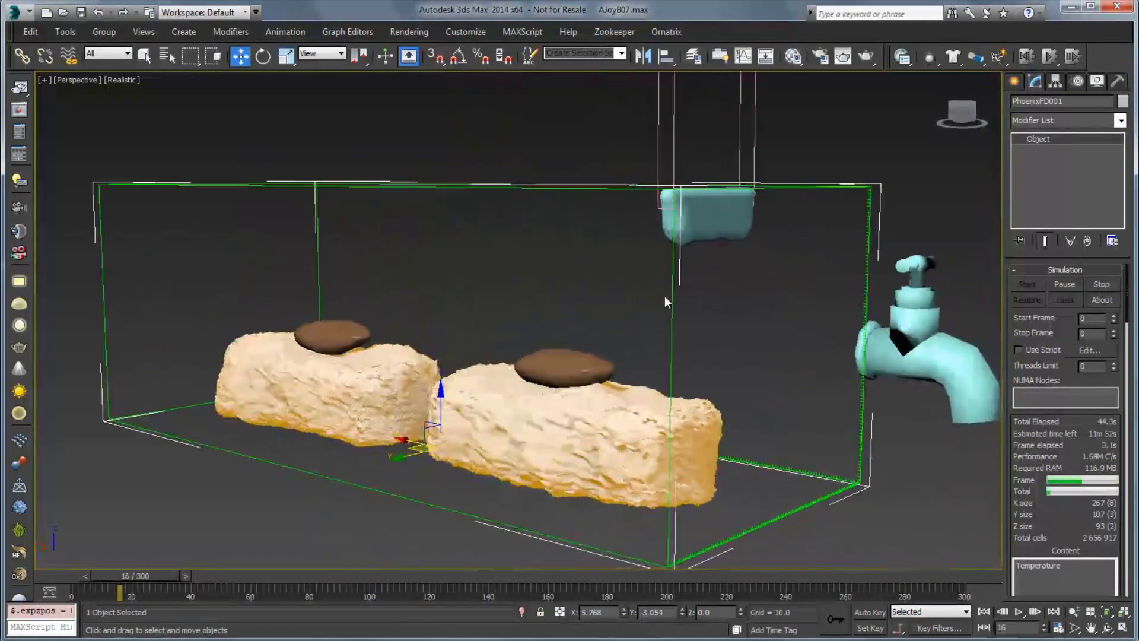
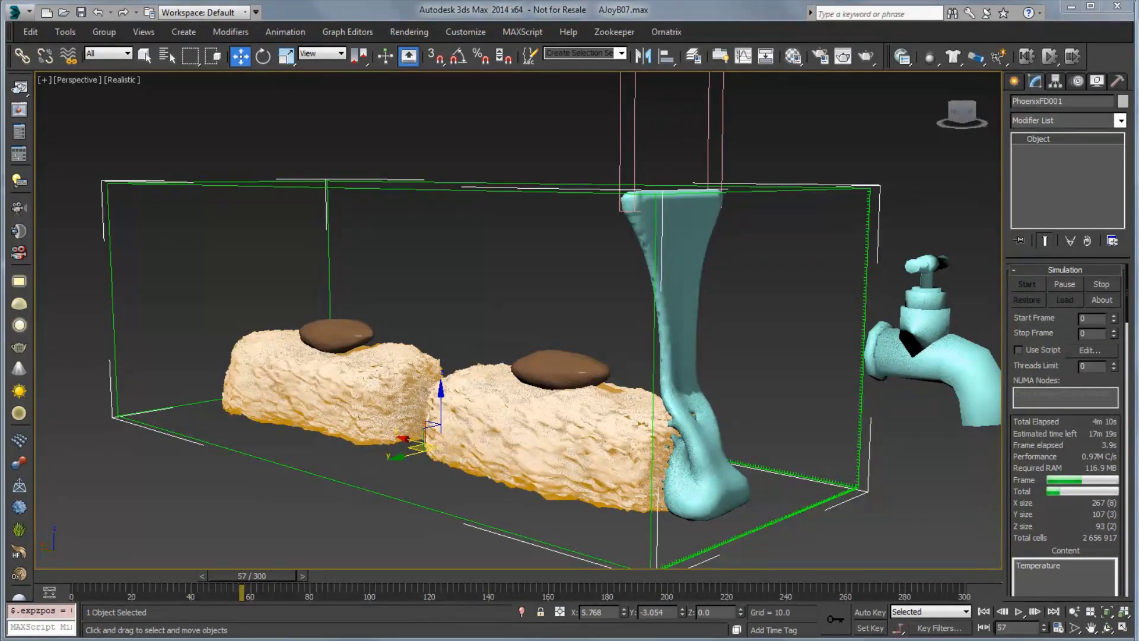
{"action": "left_click", "coordinate": [1101, 283]}
Step: Set the conservation method to Smooth with a quality of 8 in the simulator's dynamics settings
{"action": "right_click", "coordinate": [1052, 375]}
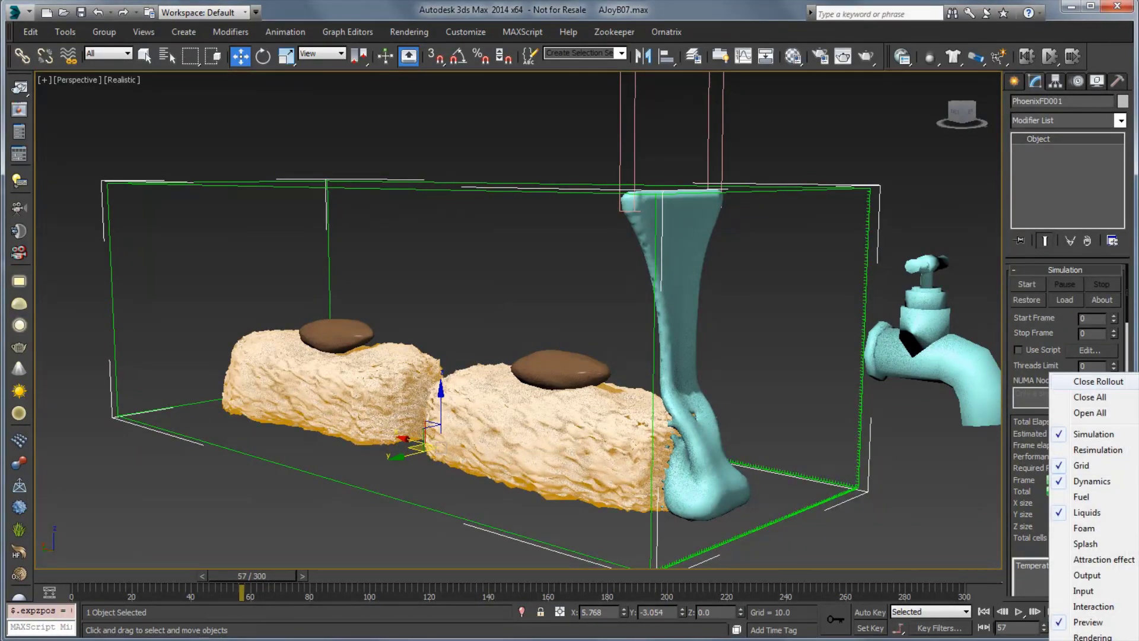
{"action": "left_click", "coordinate": [1092, 481]}
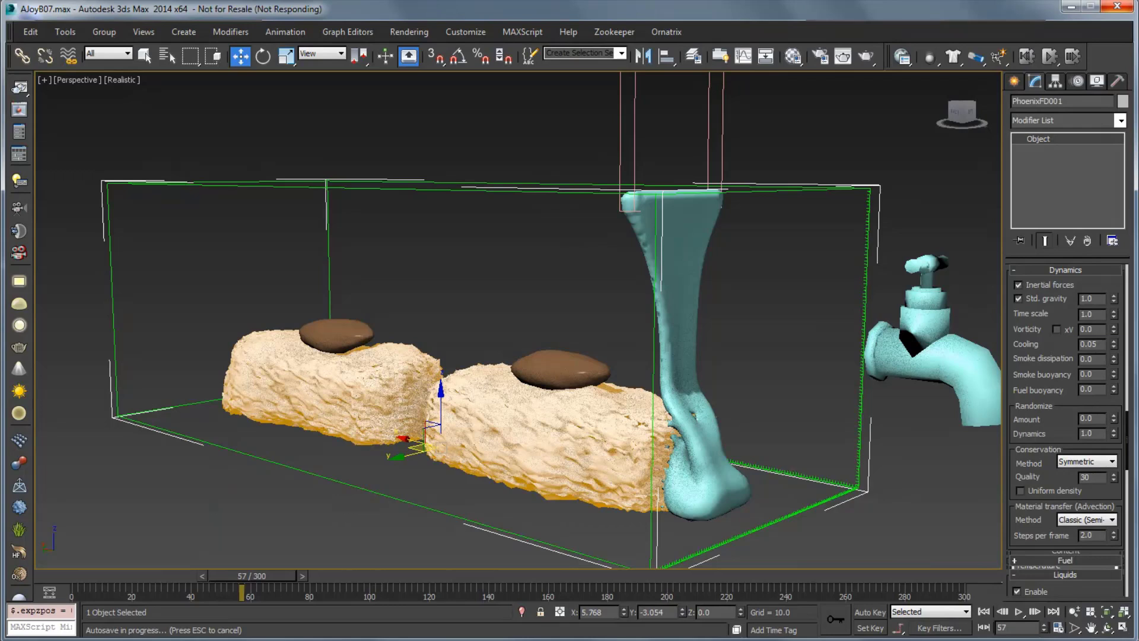
{"action": "left_click", "coordinate": [1085, 461]}
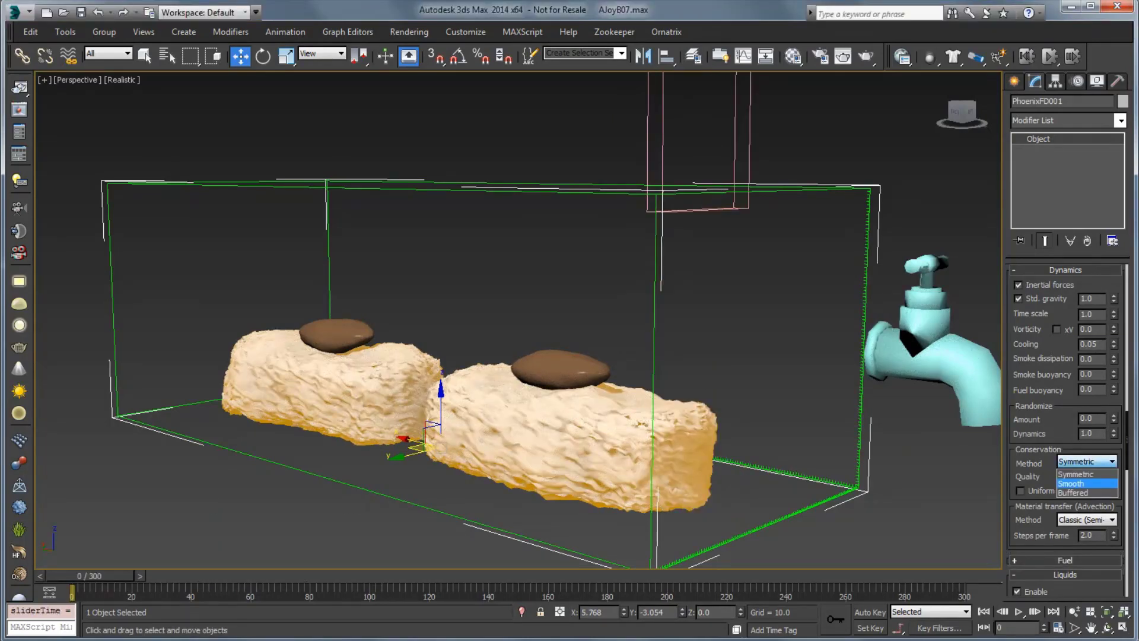
{"action": "left_click", "coordinate": [1071, 482]}
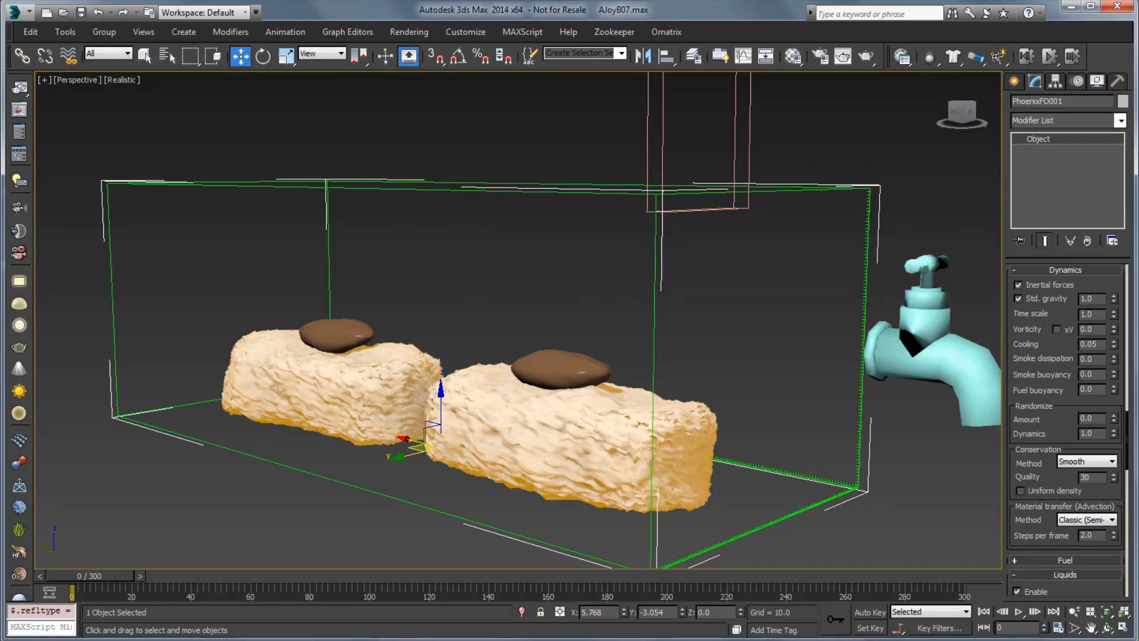
{"action": "left_click", "coordinate": [1085, 477]}
{"action": "type", "text": "8"}
{"action": "key", "text": "Tab"}
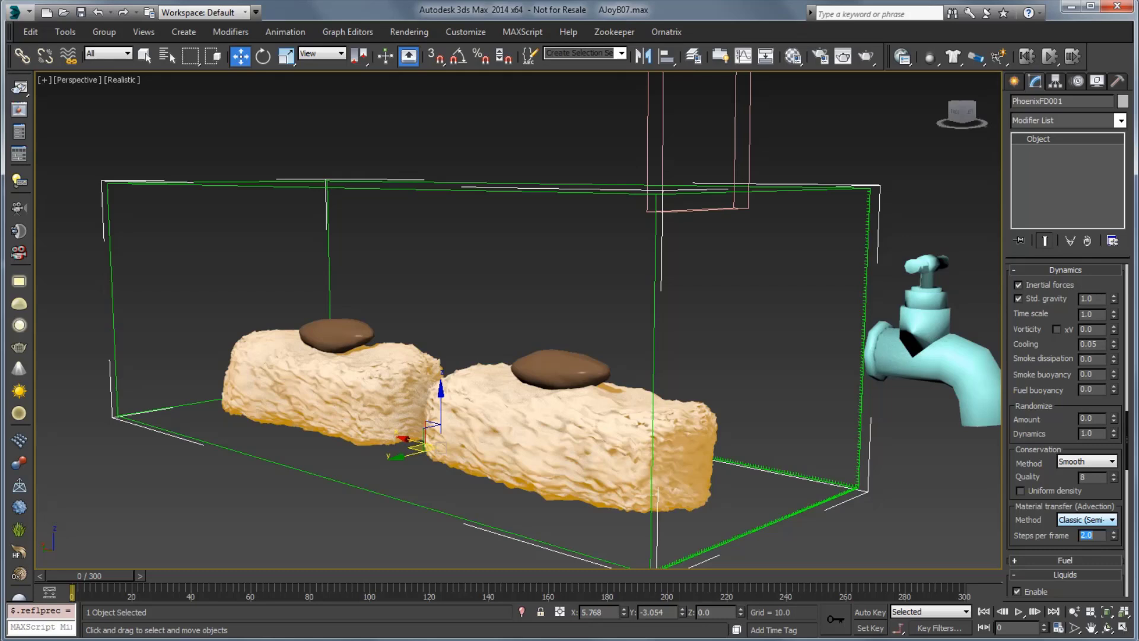
Step: Set the material transfer to 4 steps per frame
{"action": "left_click", "coordinate": [1092, 534]}
{"action": "key", "text": "ctrl+a"}
{"action": "type", "text": "4"}
{"action": "key", "text": "Return"}
{"action": "double_click", "coordinate": [1086, 534]}
Step: Run the simulation with the new dynamics settings to about frame 57, then step back to frame 46 and view the side of the cakes
{"action": "right_click", "coordinate": [1042, 330]}
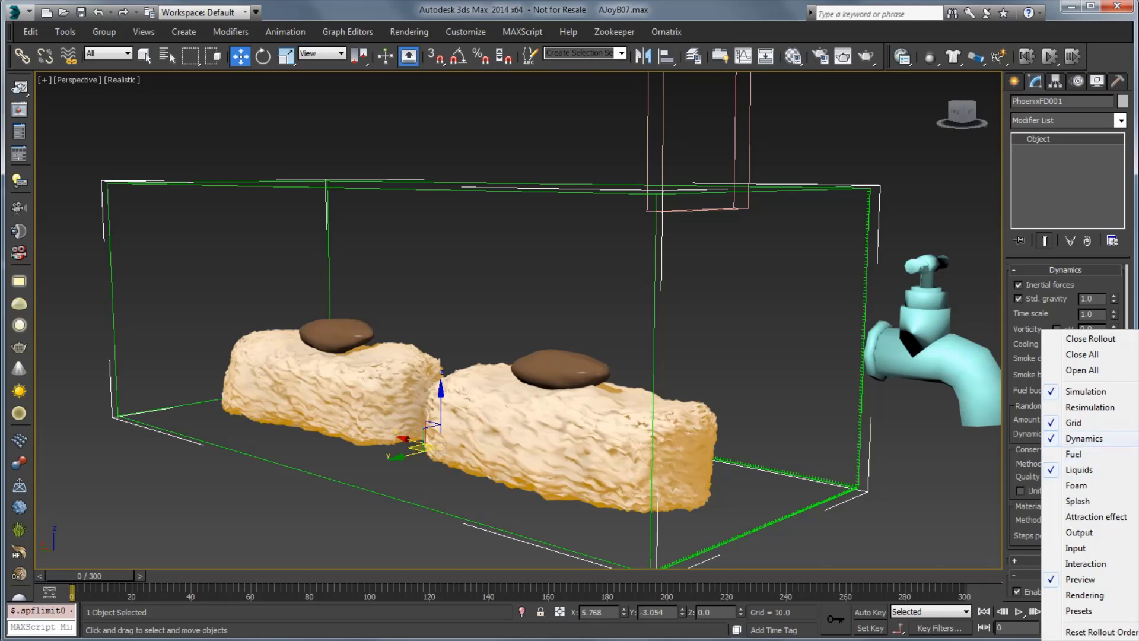
{"action": "left_click", "coordinate": [1086, 391]}
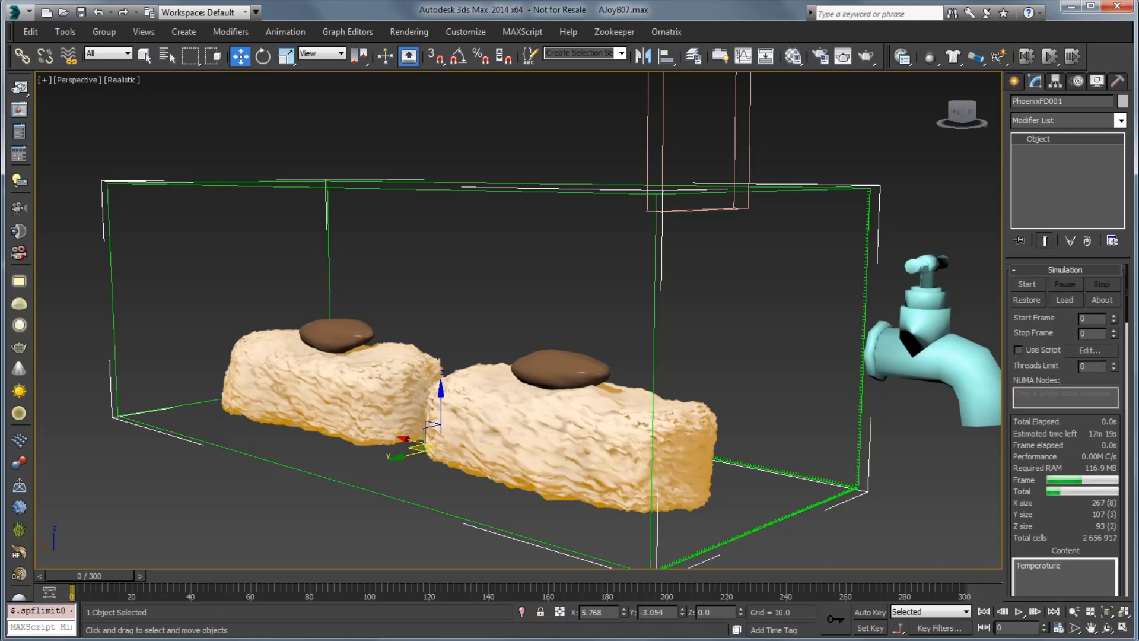
{"action": "left_click", "coordinate": [1027, 284]}
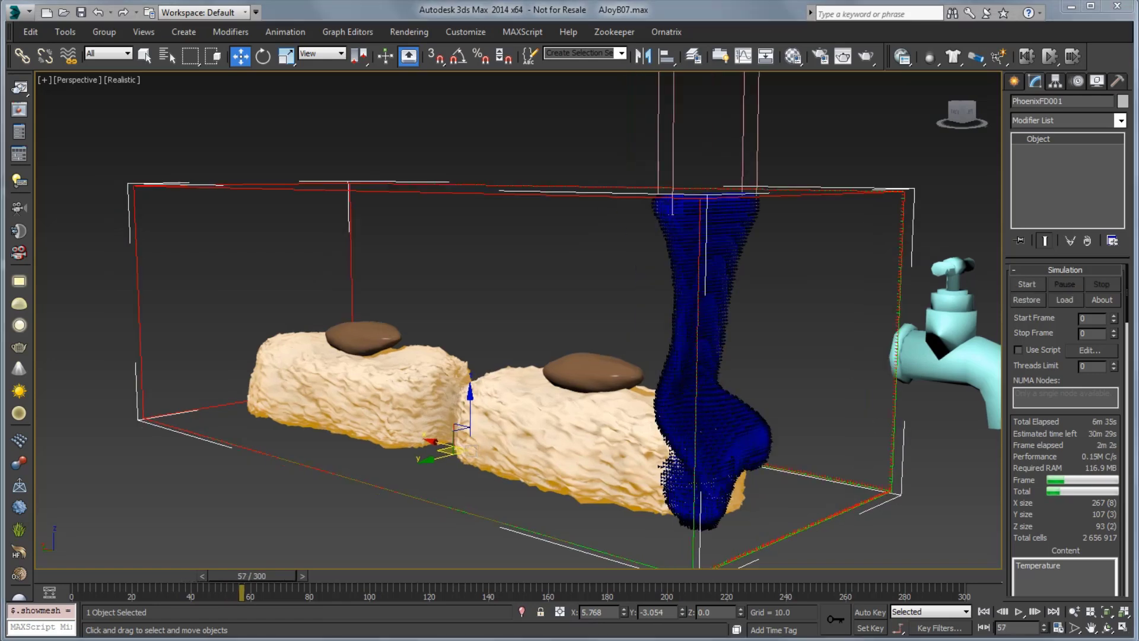
{"action": "left_click_drag", "start_coordinate": [252, 576], "coordinate": [221, 576]}
{"action": "key", "text": "w"}
{"action": "middle_click_drag", "start_coordinate": [569, 321], "coordinate": [320, 300], "text": "alt"}
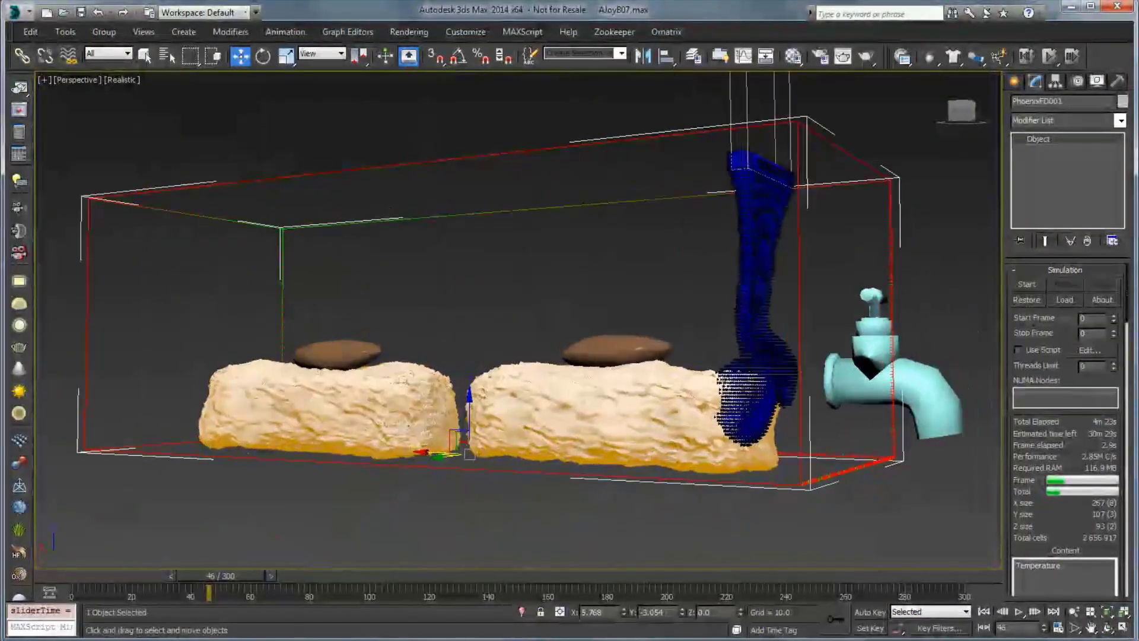
Step: Display the liquid as a mesh at frame 46 and examine its shape on the front cake piece's end
{"action": "right_click", "coordinate": [1054, 483]}
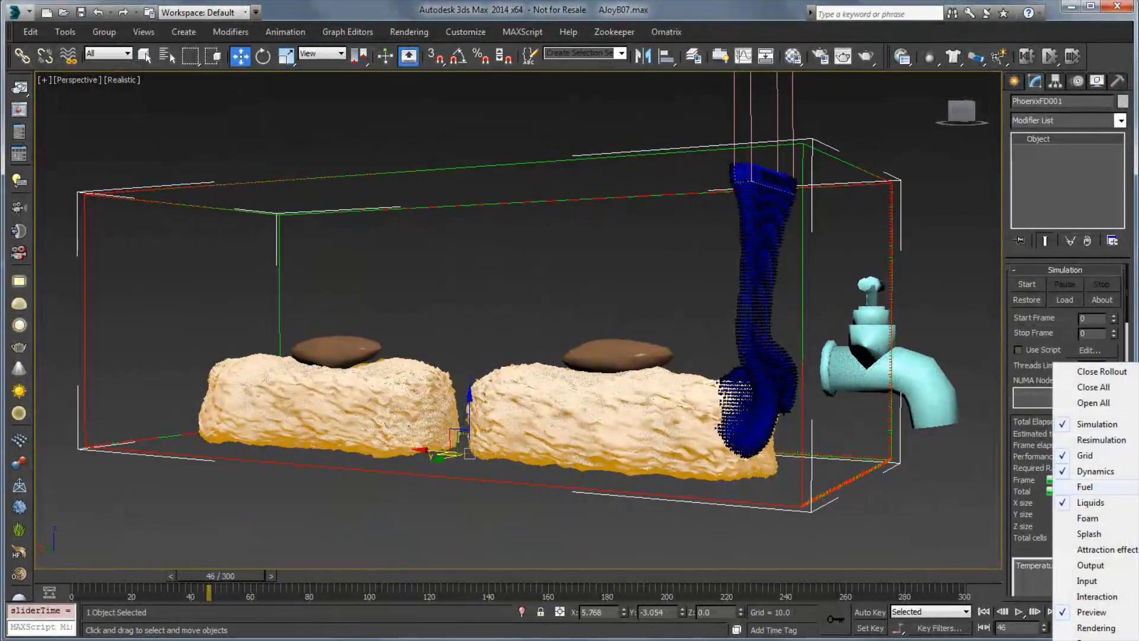
{"action": "left_click", "coordinate": [1091, 611]}
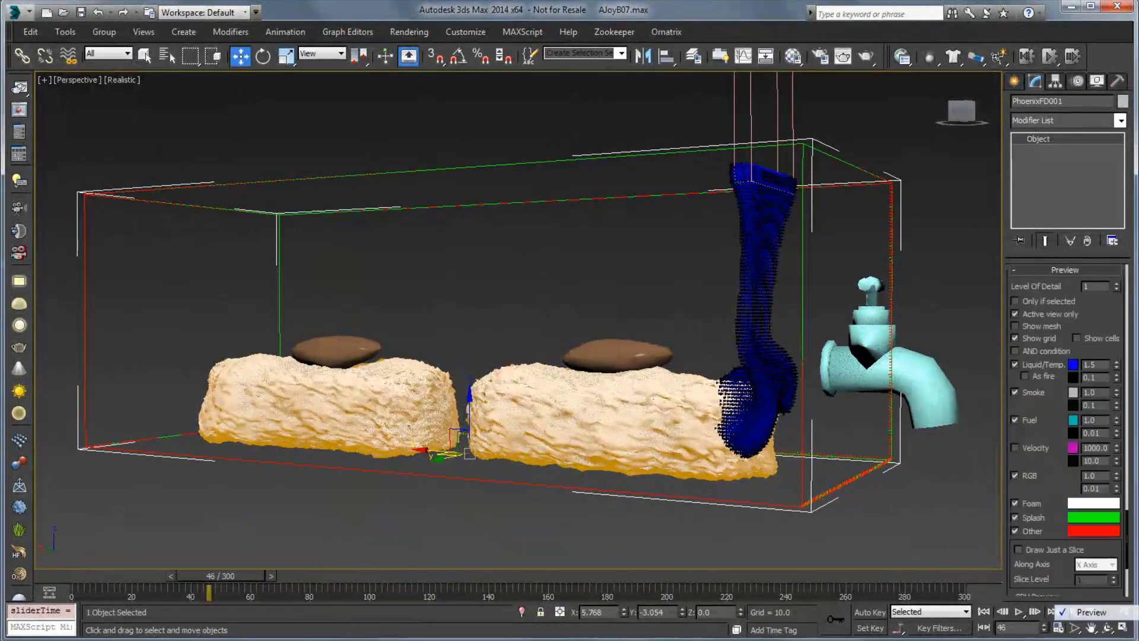
{"action": "left_click", "coordinate": [1015, 326]}
{"action": "middle_click_drag", "start_coordinate": [516, 320], "coordinate": [926, 326], "text": "alt"}
{"action": "scroll", "coordinate": [570, 323], "scroll_direction": "up", "scroll_amount": 3}
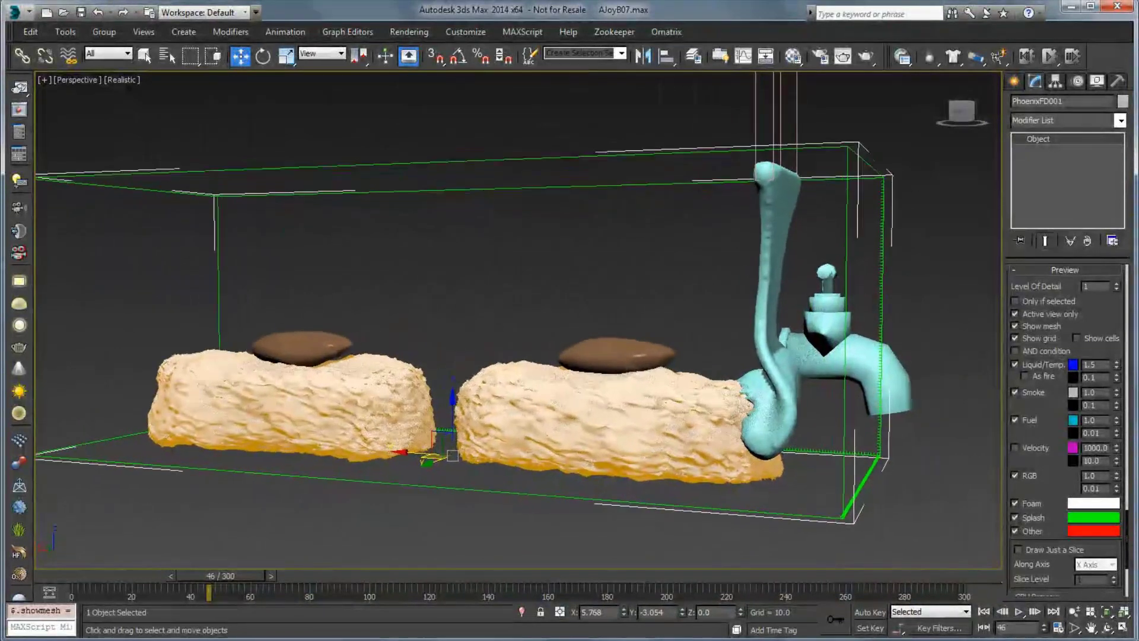
{"action": "middle_click_drag", "start_coordinate": [516, 320], "coordinate": [569, 324], "text": "alt"}
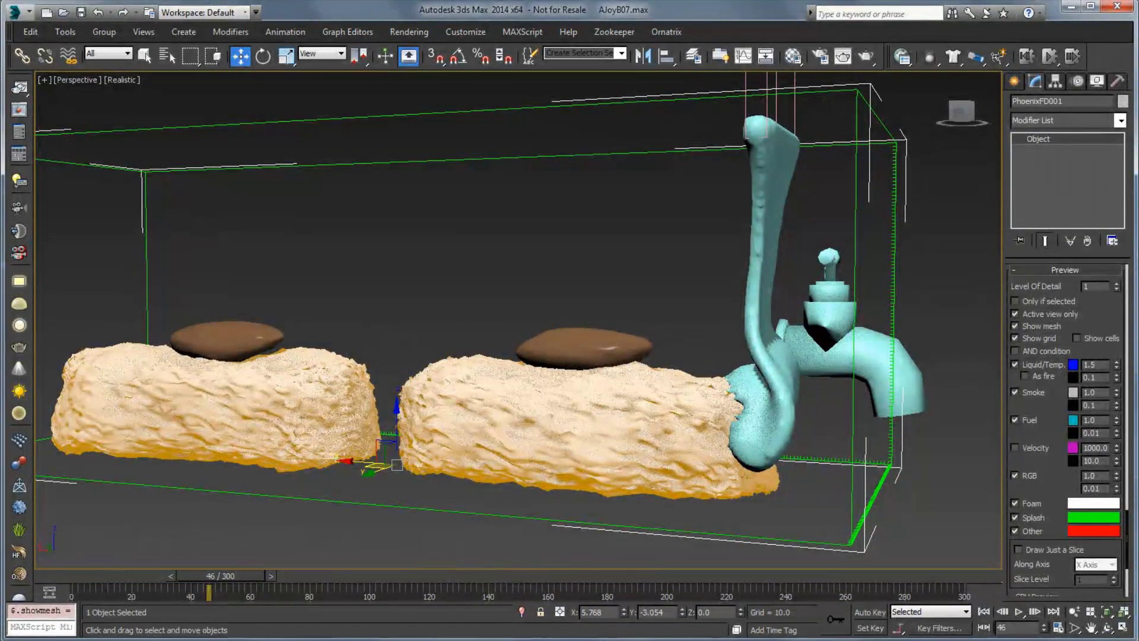
Step: Set the simulator's Non-Newtonian liquid value to 0.1
{"action": "scroll", "coordinate": [1065, 427], "scroll_direction": "up", "scroll_amount": 5}
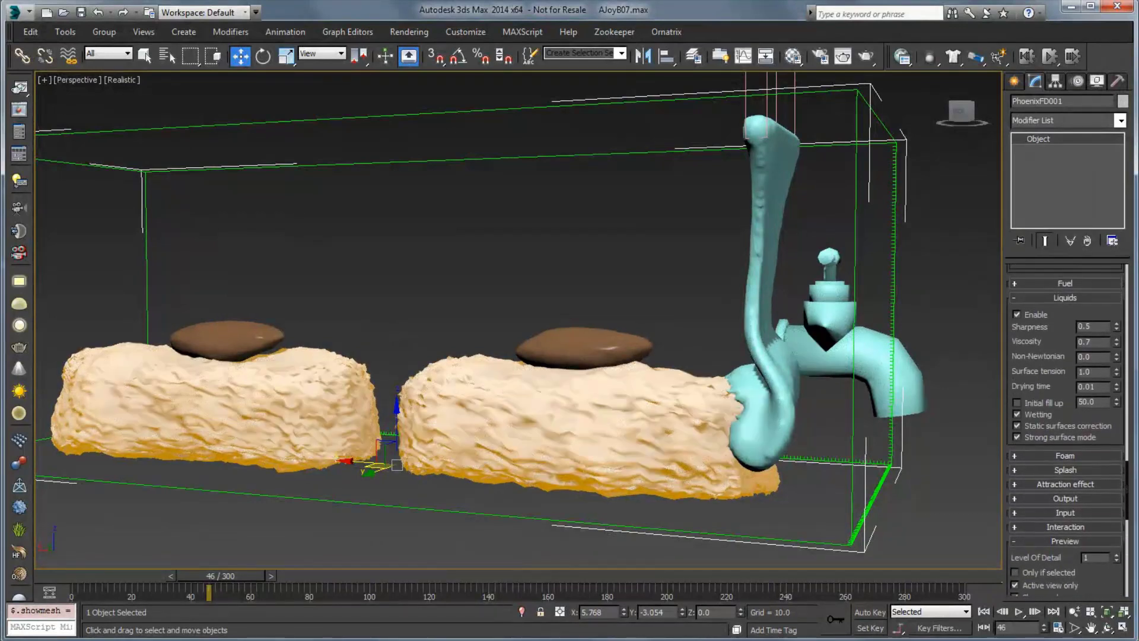
{"action": "key", "text": "BackSpace"}
{"action": "type", "text": "1"}
{"action": "key", "text": "Return"}
Step: Examine the poured liquid mesh around the front cake piece from several angles at frames 57, 50 and 11
{"action": "middle_click_drag", "start_coordinate": [516, 321], "coordinate": [569, 309], "text": "alt"}
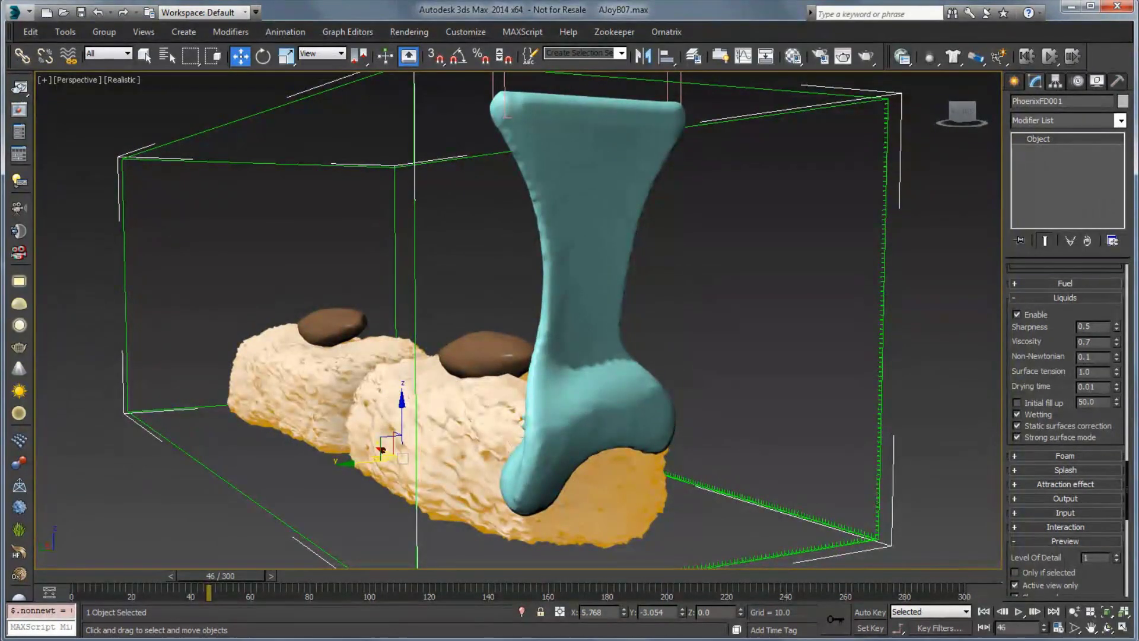
{"action": "left_click_drag", "start_coordinate": [220, 575], "coordinate": [252, 576]}
{"action": "key", "text": "w"}
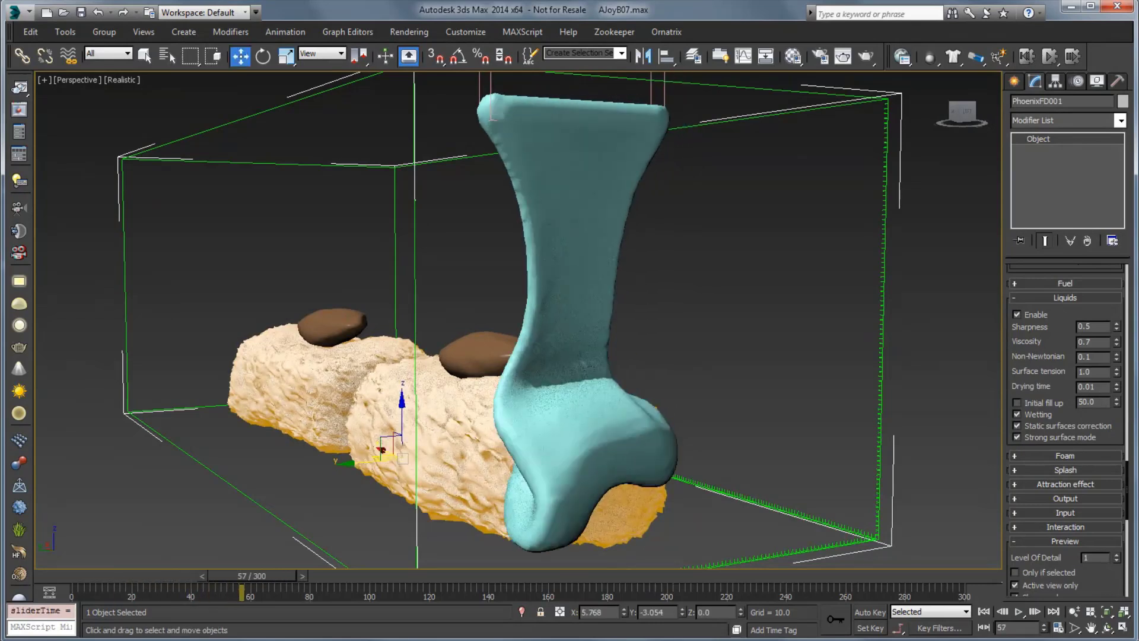
{"action": "middle_click_drag", "start_coordinate": [516, 320], "coordinate": [570, 308], "text": "alt"}
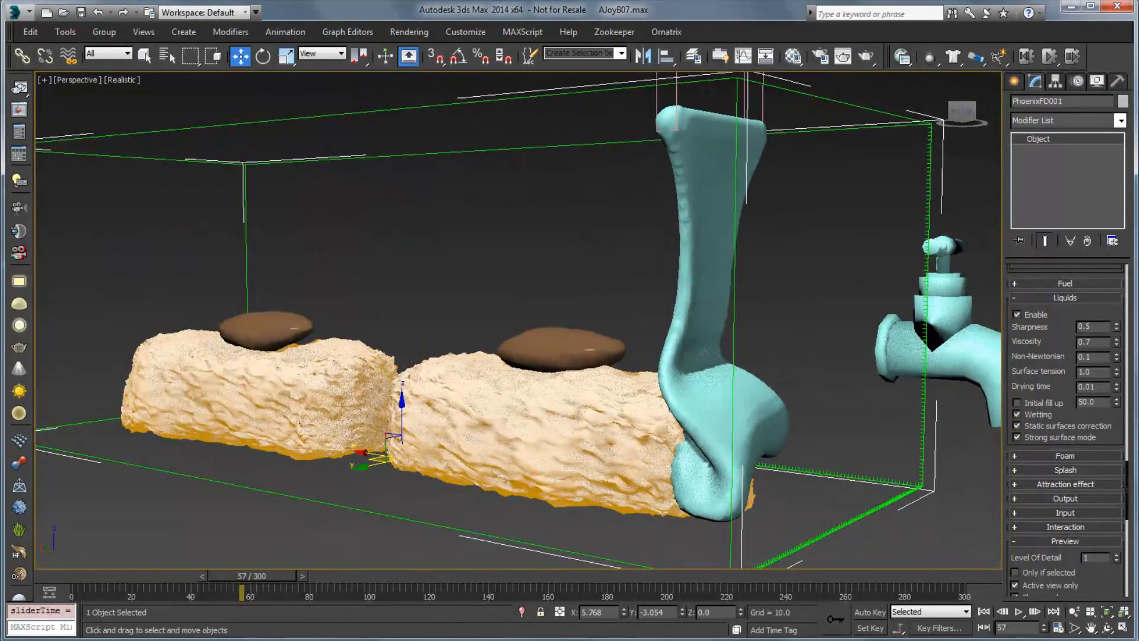
{"action": "mouse_move", "coordinate": [252, 576]}
{"action": "left_mouse_down"}
{"action": "mouse_move", "coordinate": [149, 576]}
{"action": "mouse_move", "coordinate": [297, 575]}
{"action": "mouse_move", "coordinate": [131, 576]}
{"action": "mouse_move", "coordinate": [232, 576]}
{"action": "left_mouse_up"}
{"action": "key", "text": "w"}
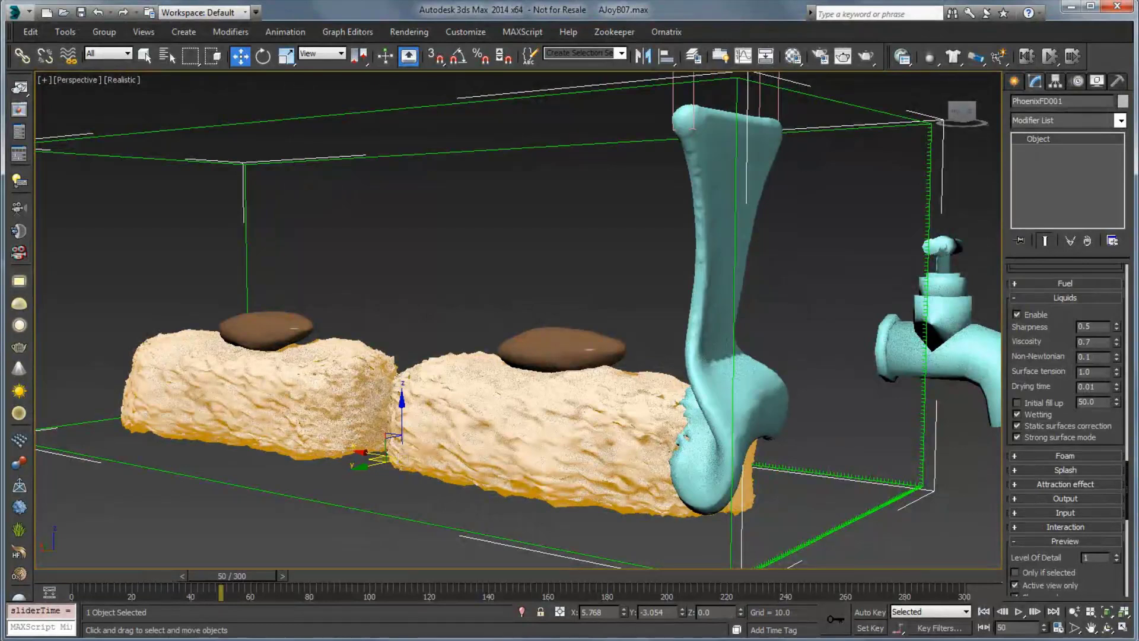
{"action": "key", "text": "q"}
{"action": "left_click_drag", "start_coordinate": [232, 575], "coordinate": [122, 575]}
{"action": "key", "text": "w"}
{"action": "middle_click_drag", "start_coordinate": [516, 321], "coordinate": [469, 320], "text": "alt"}
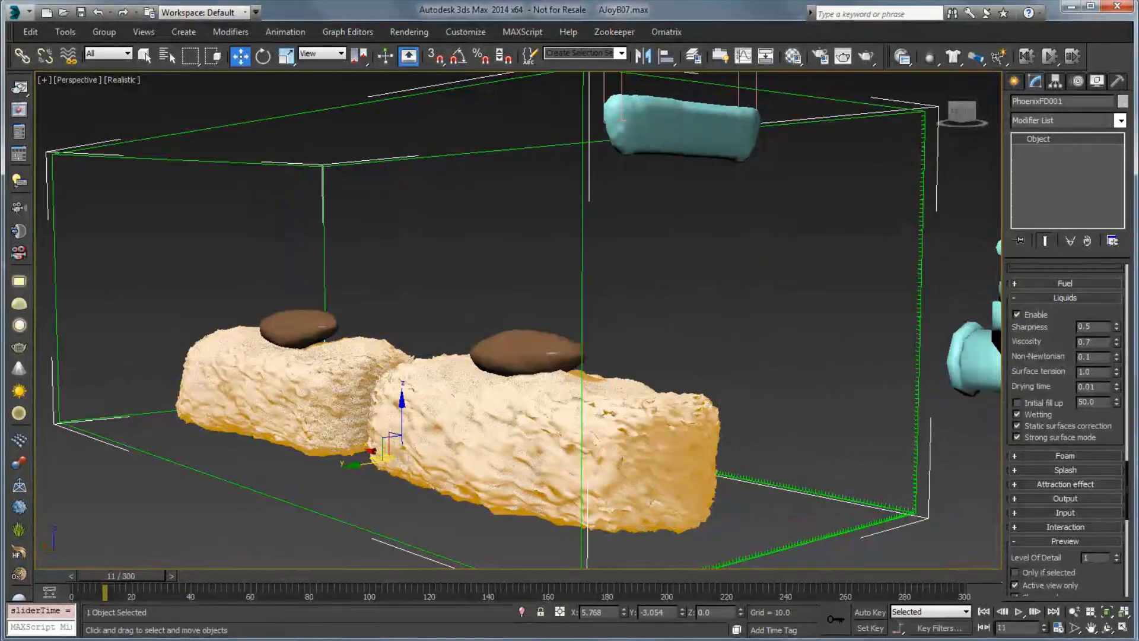
Step: Set the cell size of the simulator's grid to 0.2
{"action": "scroll", "coordinate": [1066, 415], "scroll_direction": "up", "scroll_amount": 5}
{"action": "right_click", "coordinate": [1050, 345]}
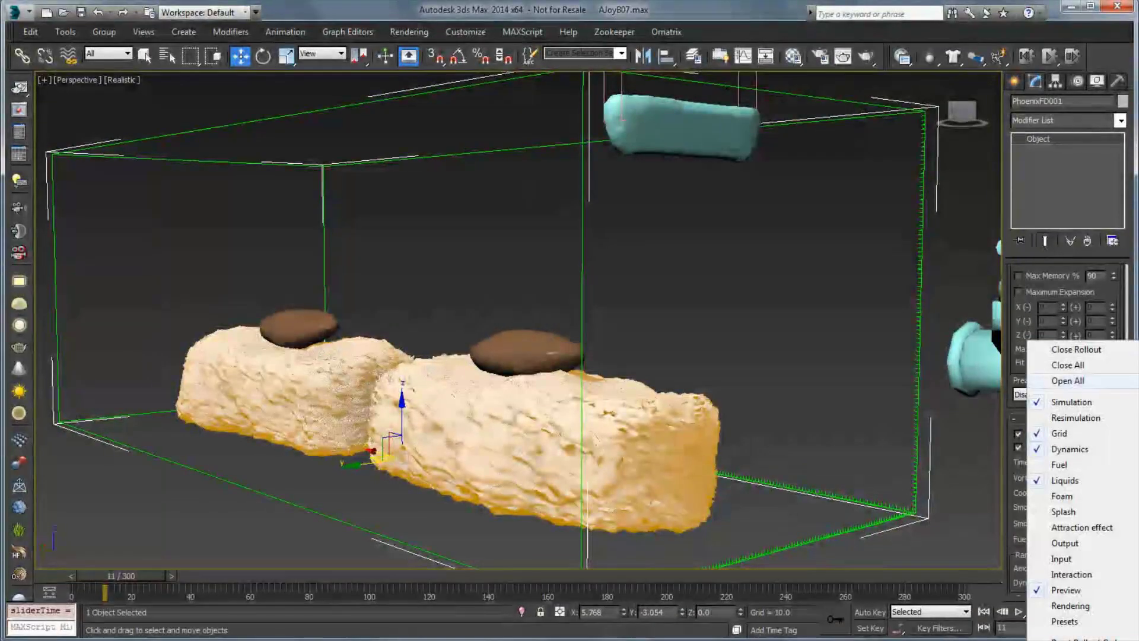
{"action": "left_click", "coordinate": [1071, 401]}
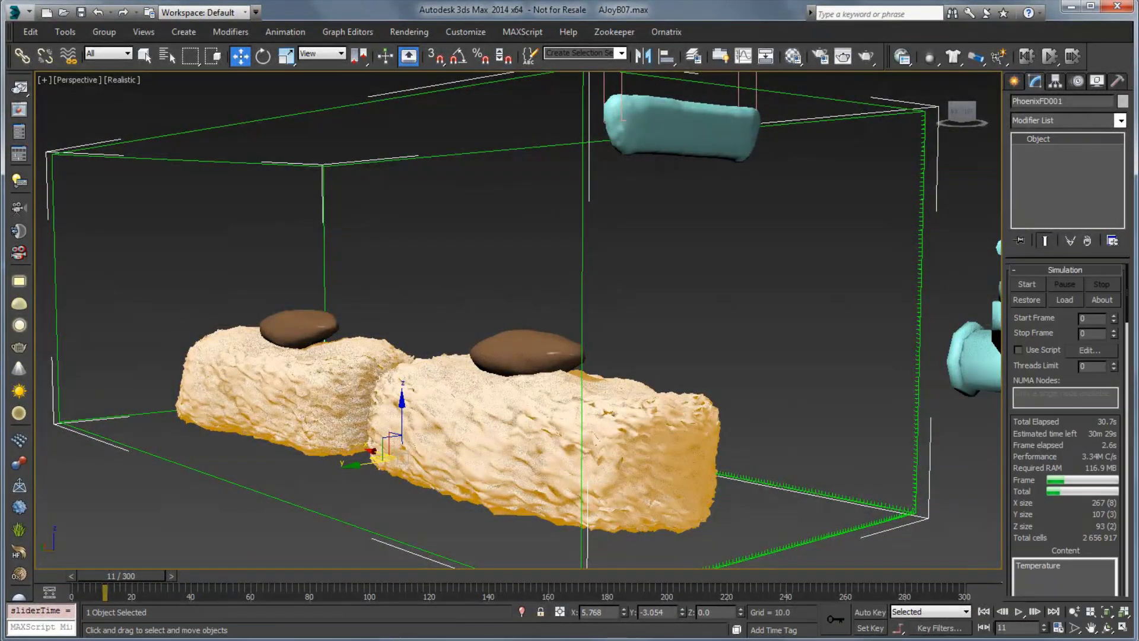
{"action": "right_click", "coordinate": [1064, 339]}
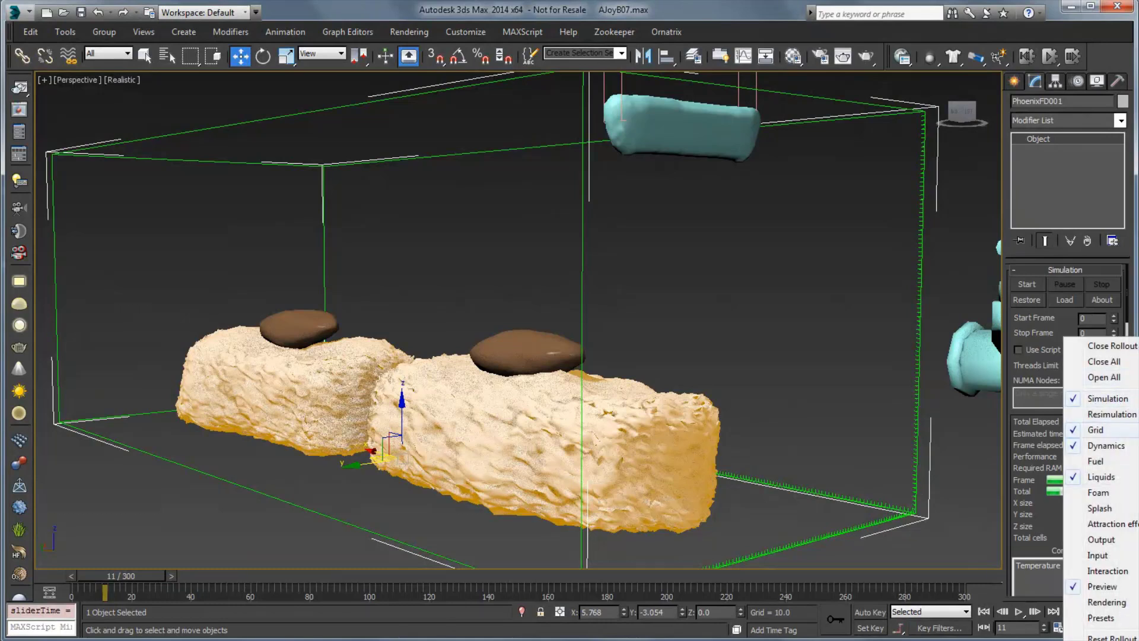
{"action": "left_click", "coordinate": [1095, 429]}
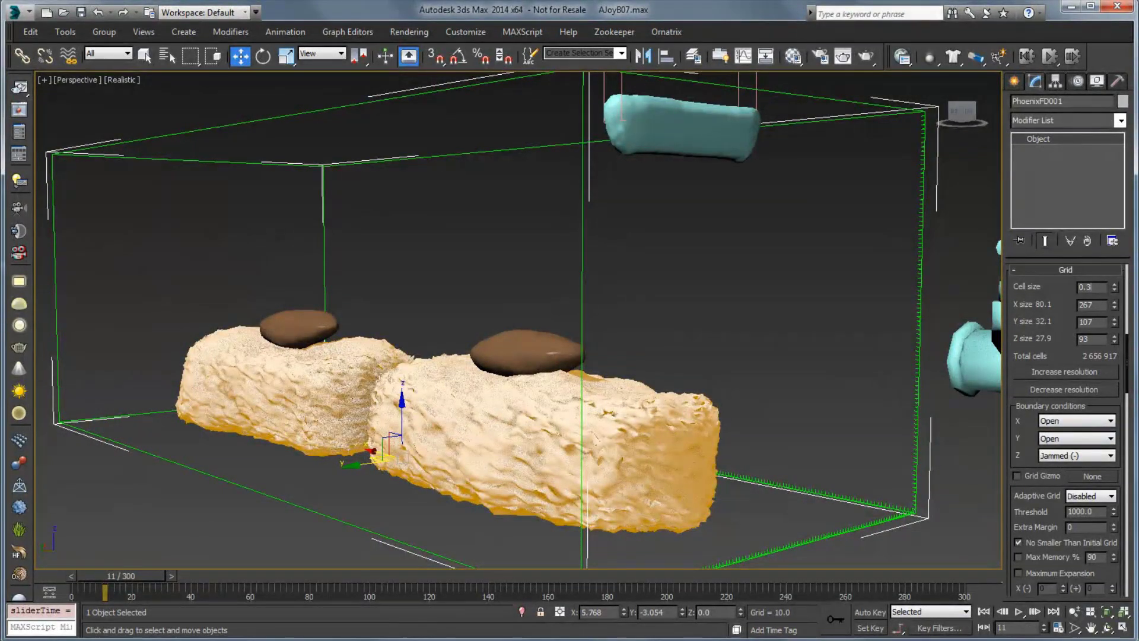
{"action": "type", "text": "0.2"}
{"action": "key", "text": "Tab"}
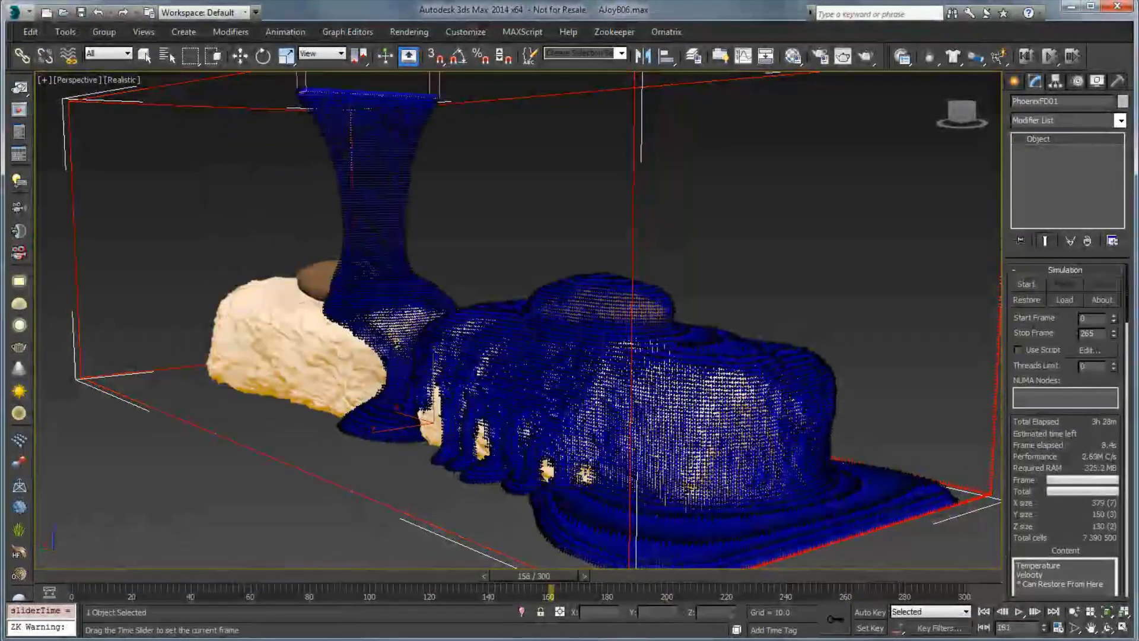
Step: Go to frame 156 of the full-length simulation and display its liquid as a mesh in the viewport
{"action": "left_click_drag", "start_coordinate": [550, 590], "coordinate": [536, 591]}
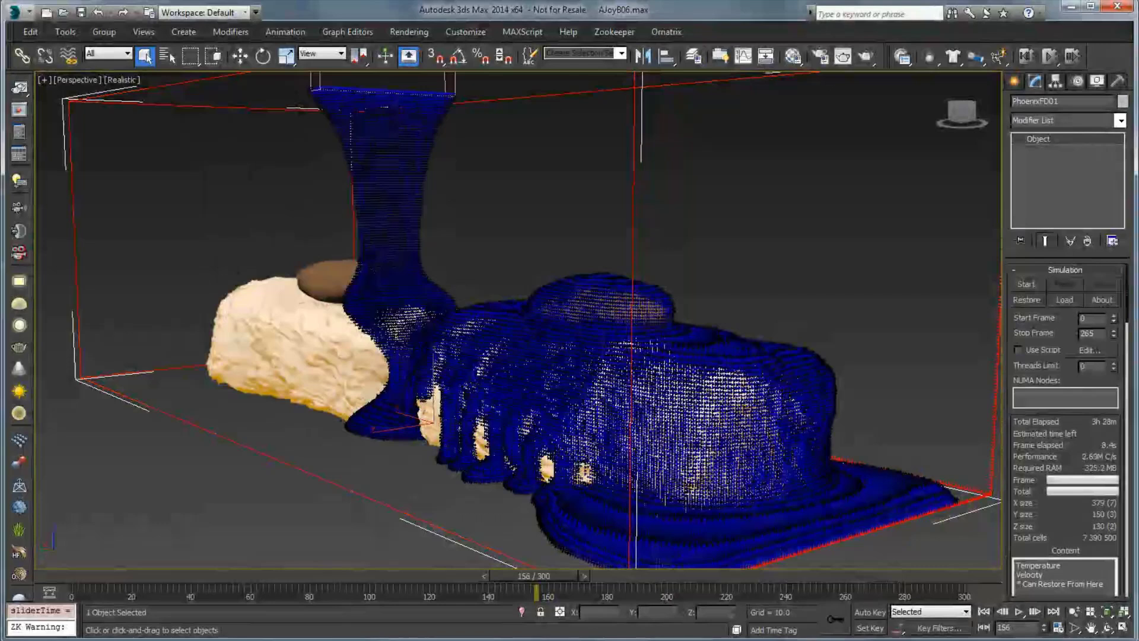
{"action": "right_click", "coordinate": [1044, 448]}
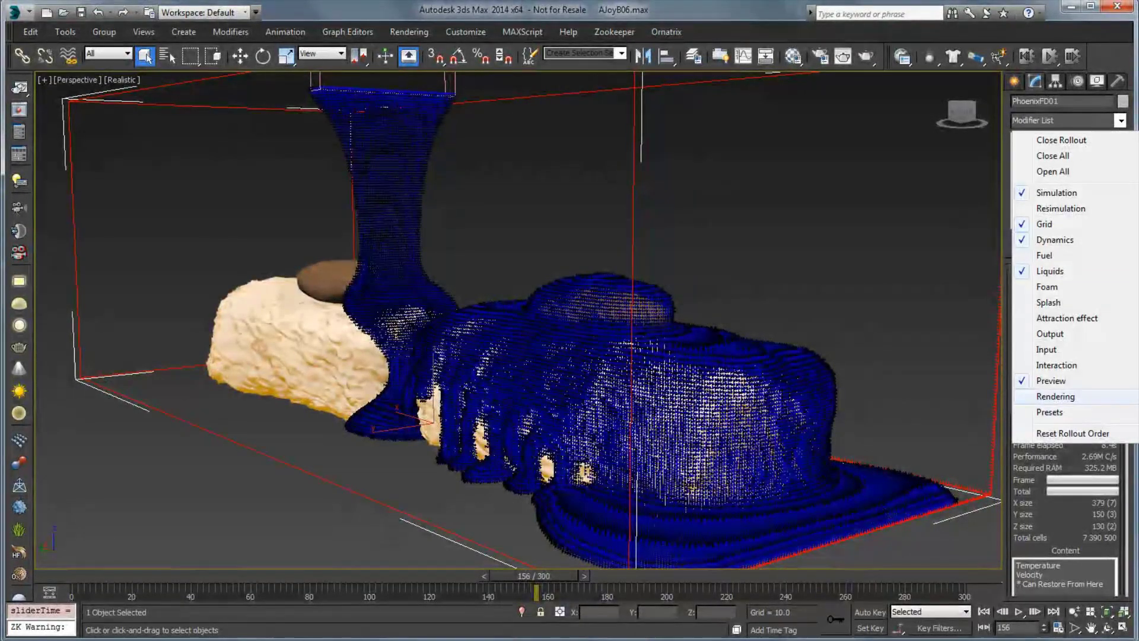
{"action": "left_click", "coordinate": [1050, 380]}
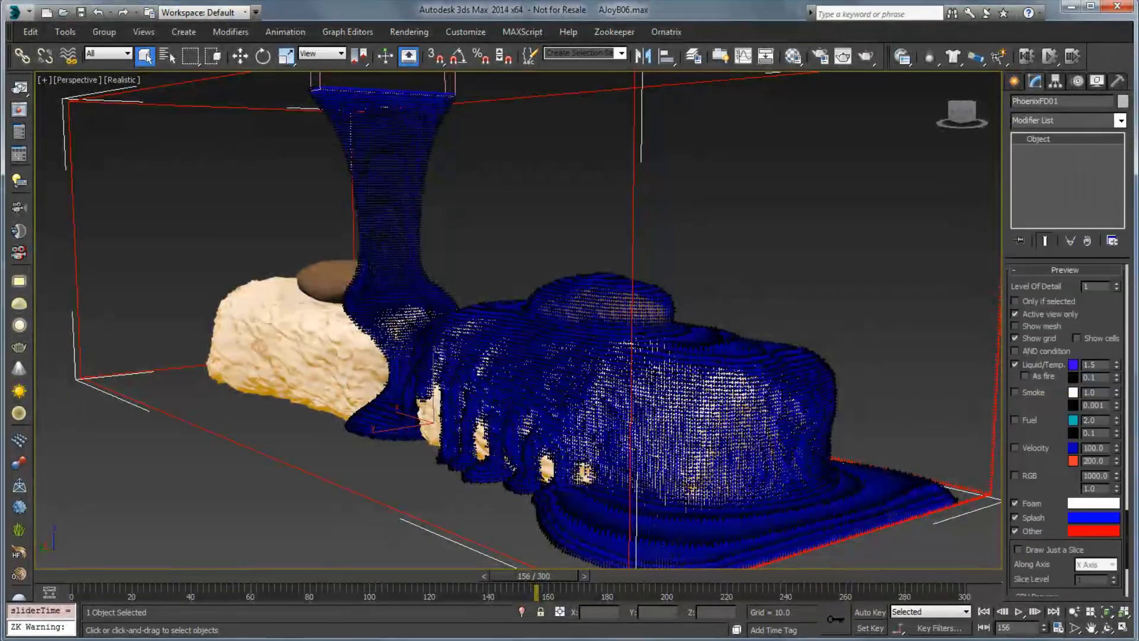
{"action": "left_click", "coordinate": [1015, 325]}
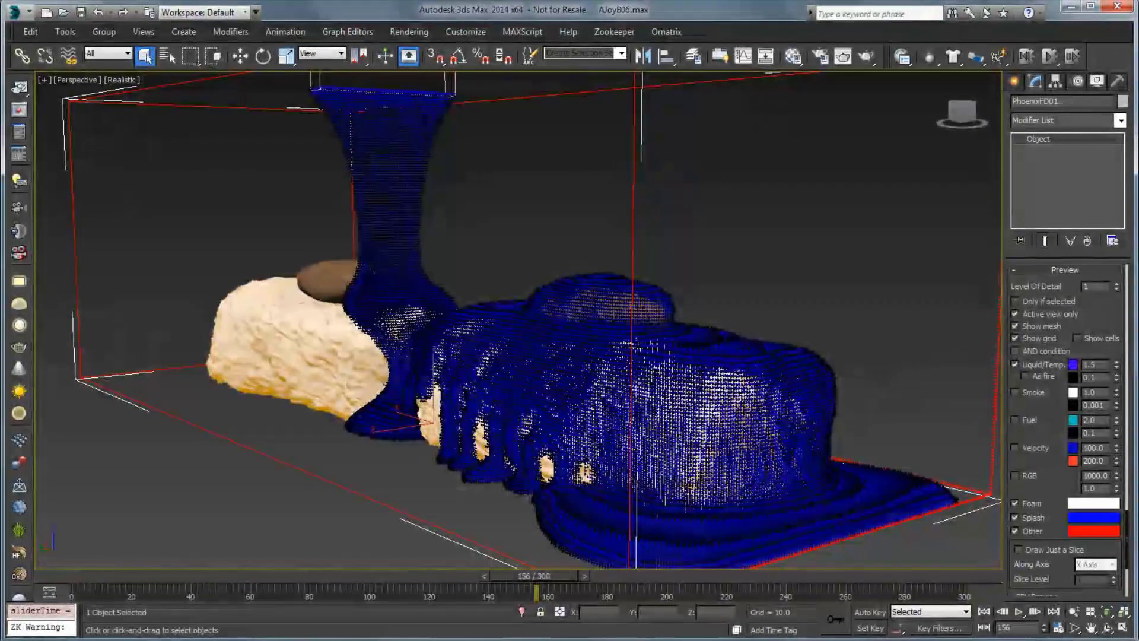
Step: Review the chocolate mesh over the cake pieces at frame 71, then from another angle through frame 225
{"action": "left_click_drag", "start_coordinate": [534, 575], "coordinate": [292, 576]}
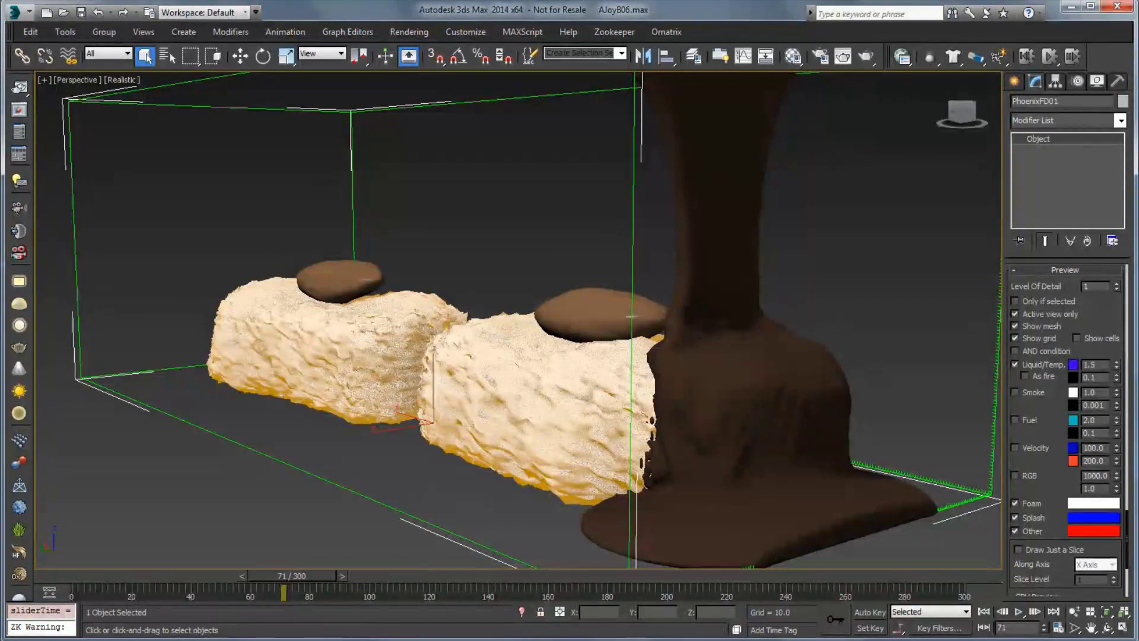
{"action": "middle_click_drag", "start_coordinate": [517, 321], "coordinate": [952, 344], "text": "alt"}
{"action": "left_click_drag", "start_coordinate": [283, 591], "coordinate": [741, 592]}
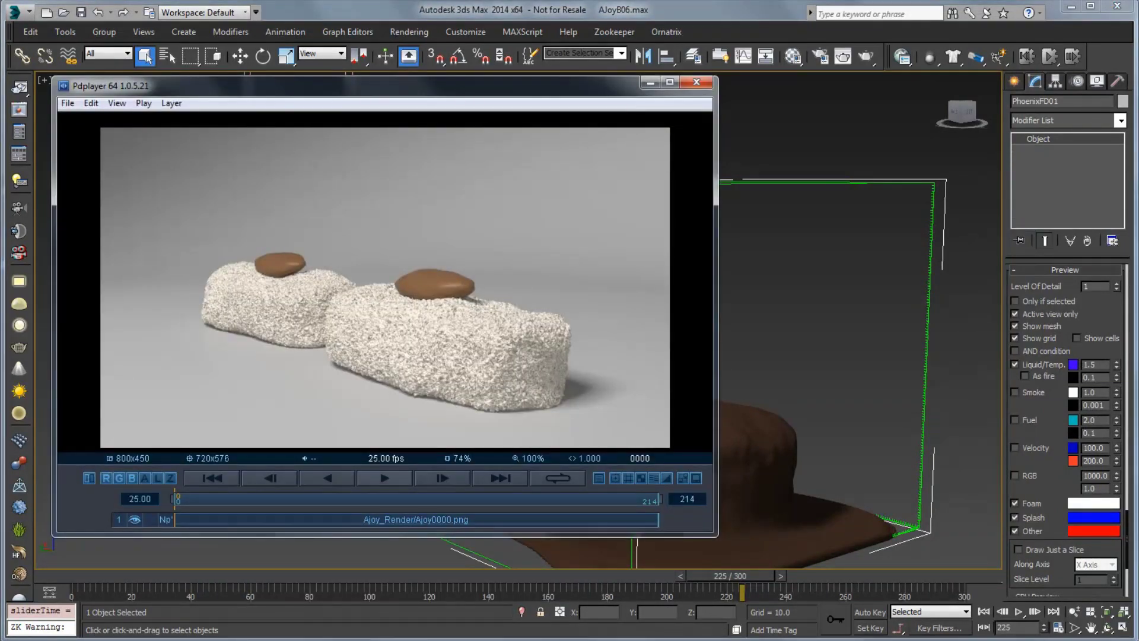
Step: Play the rendered Ajoy image sequence in Pdplayer, set the playback rate to 15 fps, and replay it from an earlier frame
{"action": "left_click", "coordinate": [384, 478]}
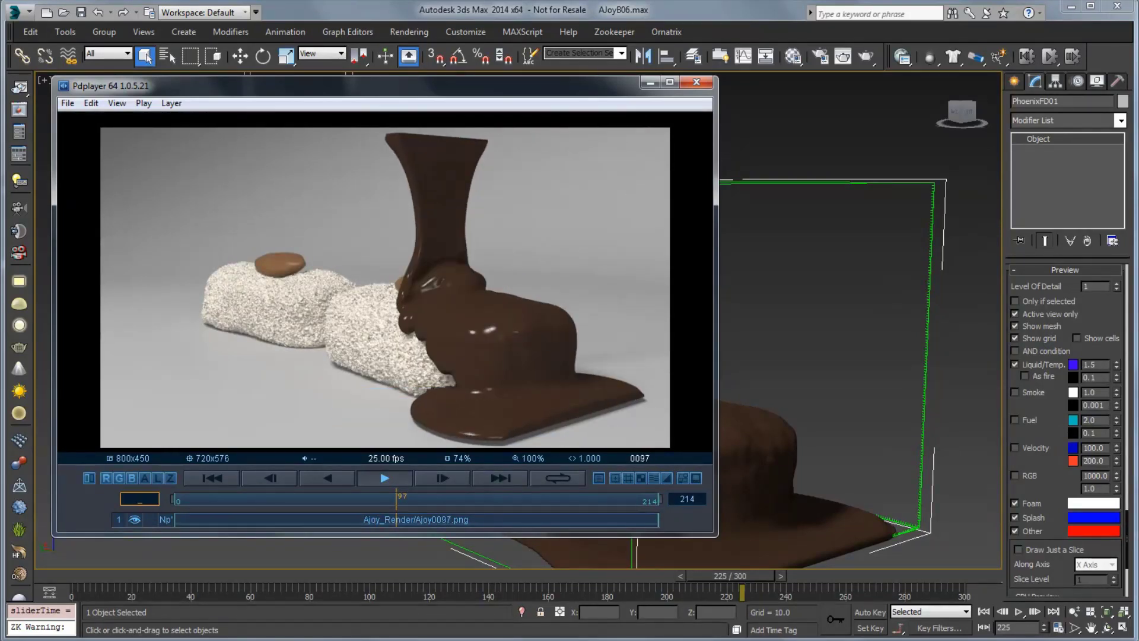
{"action": "type", "text": "5"}
{"action": "key", "text": "Return"}
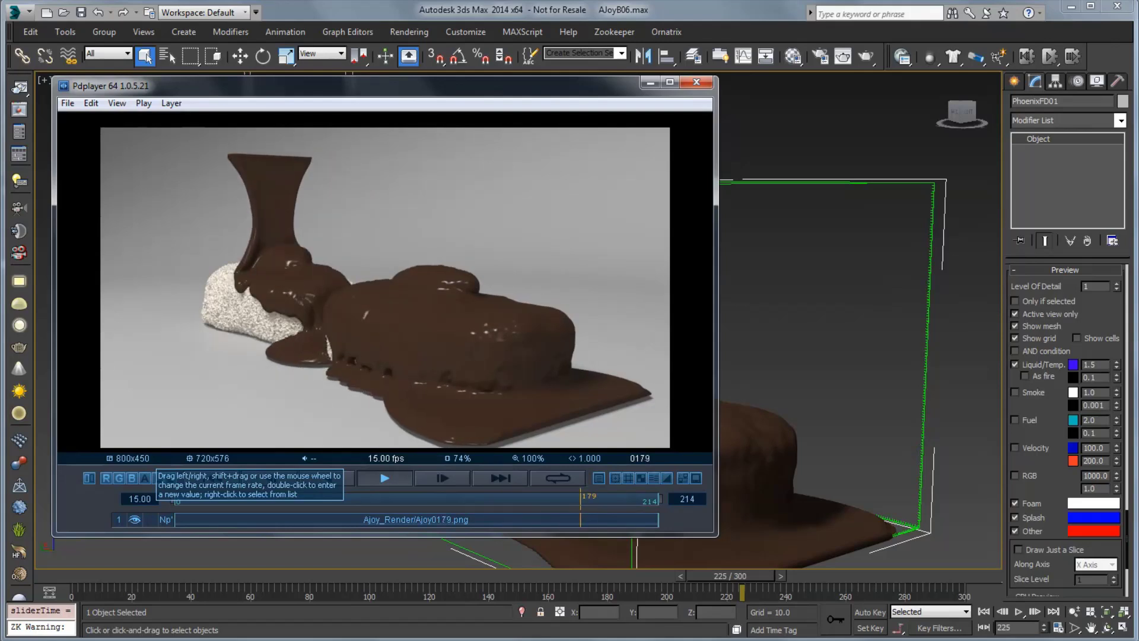
{"action": "left_click", "coordinate": [430, 500]}
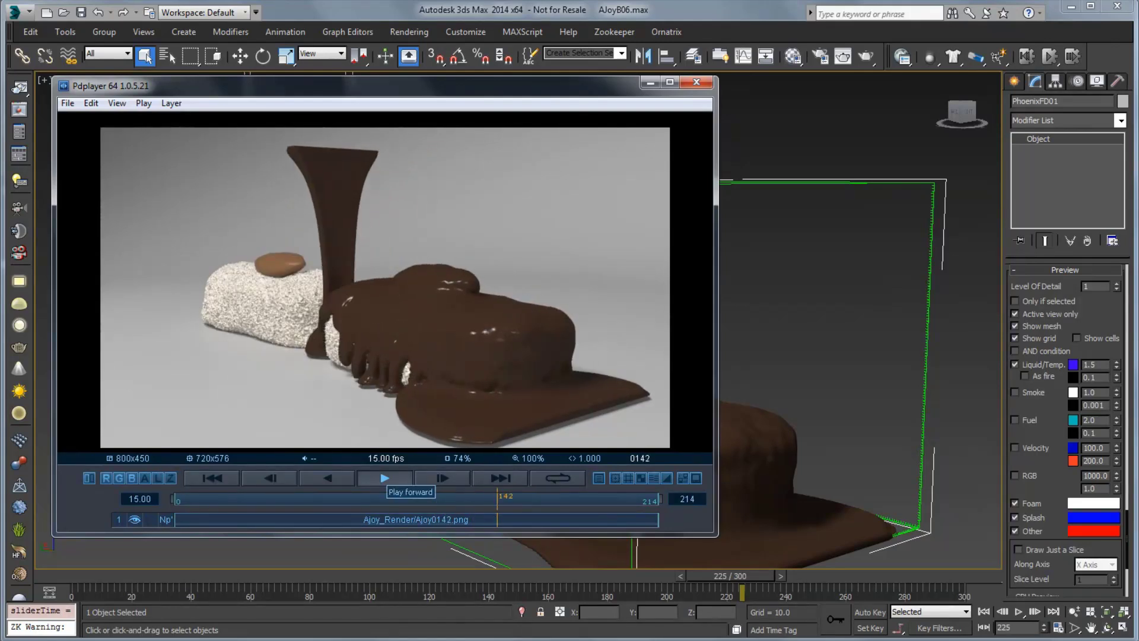